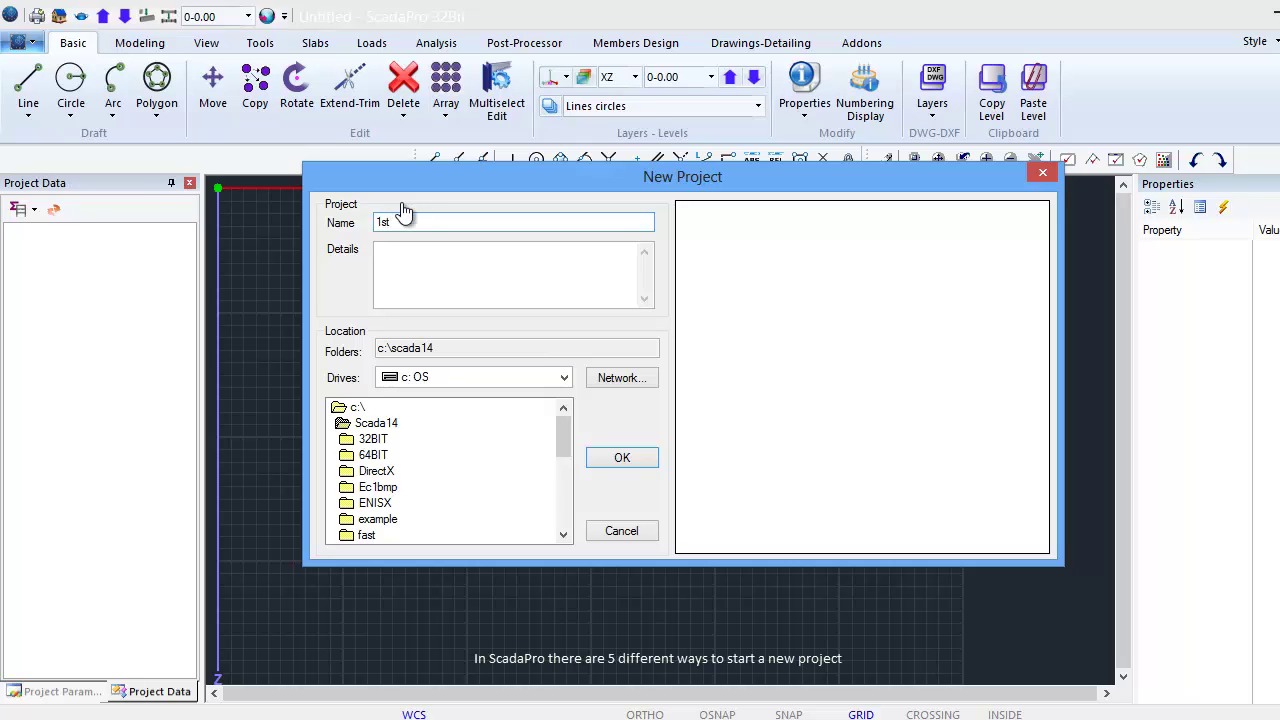
Step: Name the new project '1stWay' and confirm its creation
text(tWay)
click(621, 459)
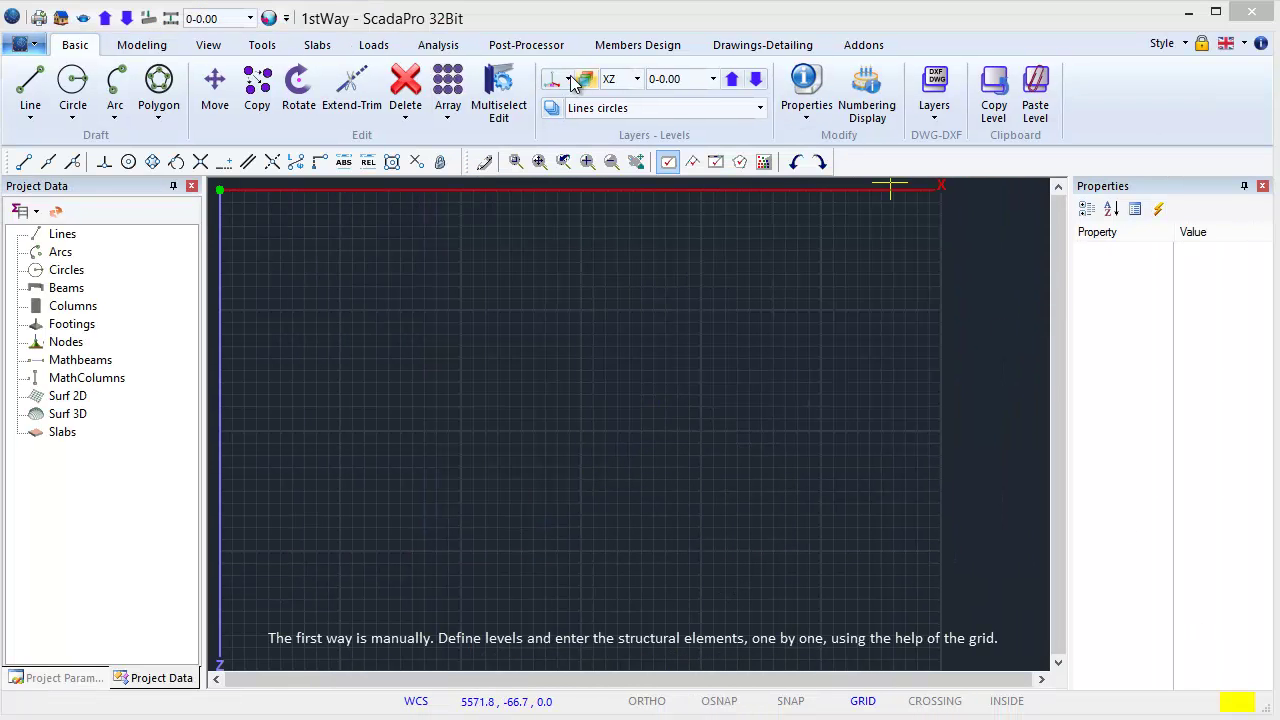
Step: Rename the default level 0 to 'Foundation' in Level Management
click(550, 82)
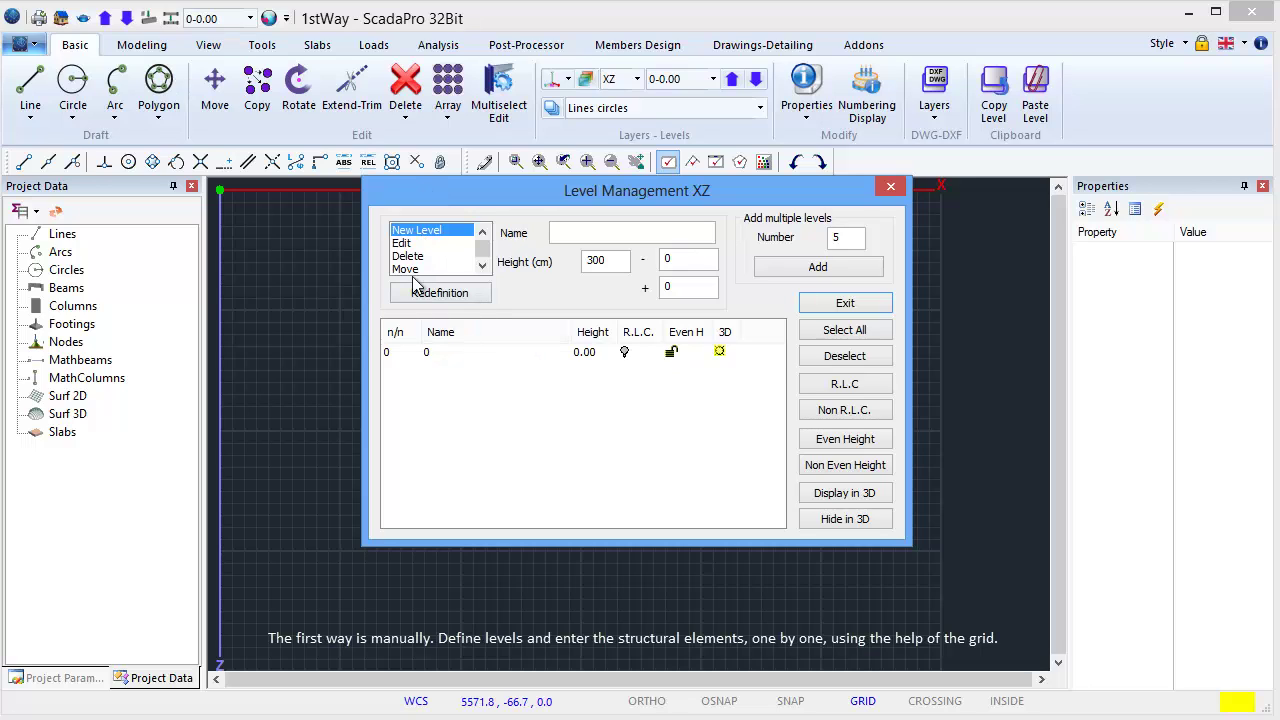
click(401, 244)
click(517, 354)
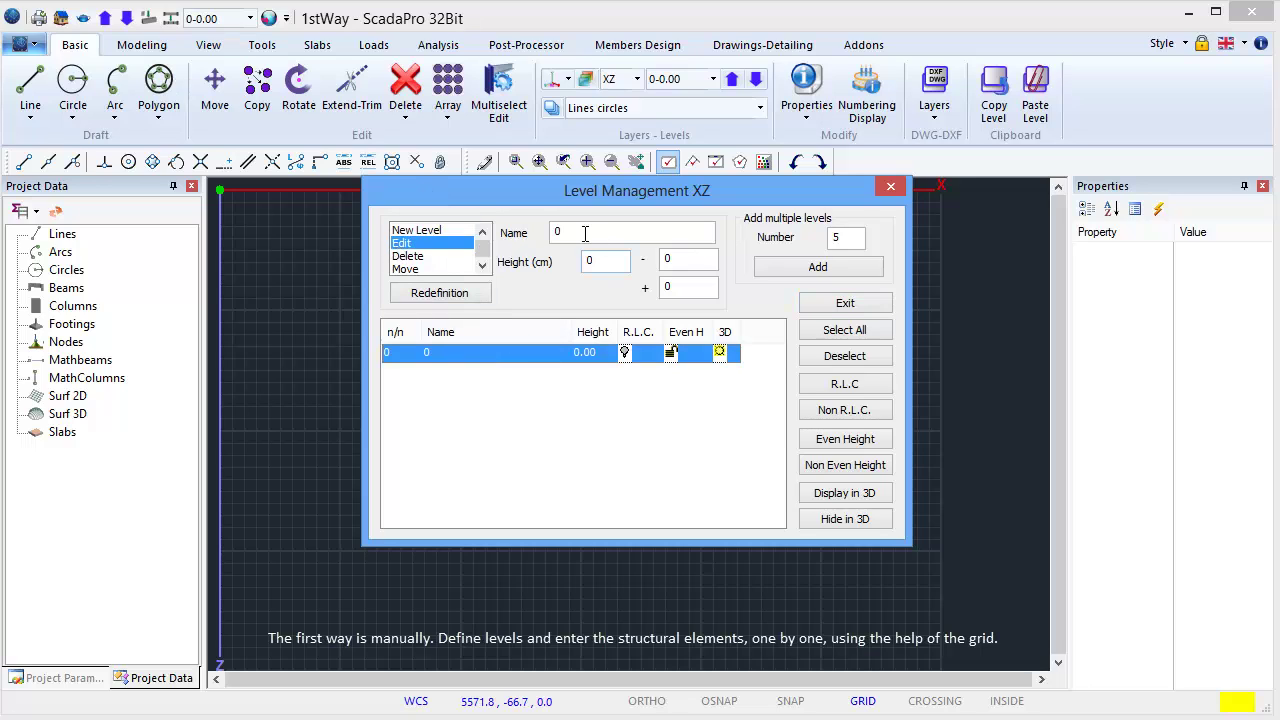
text(Fo)
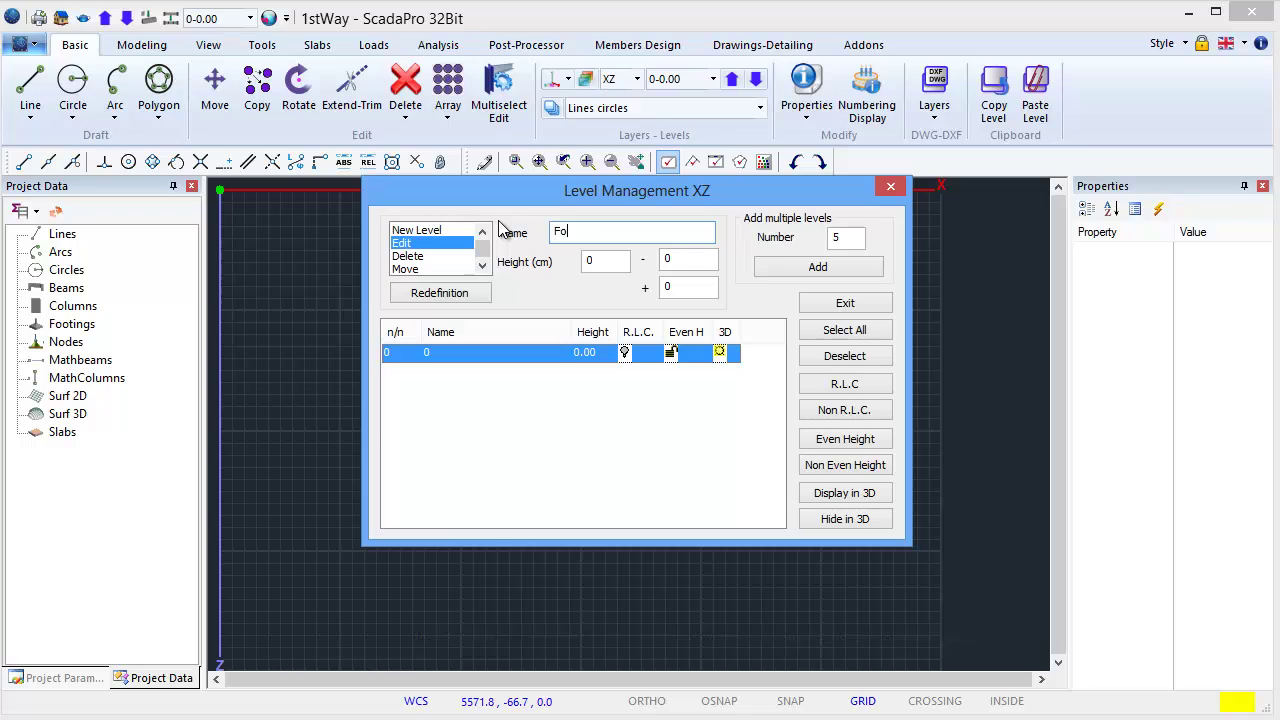
text(undation)
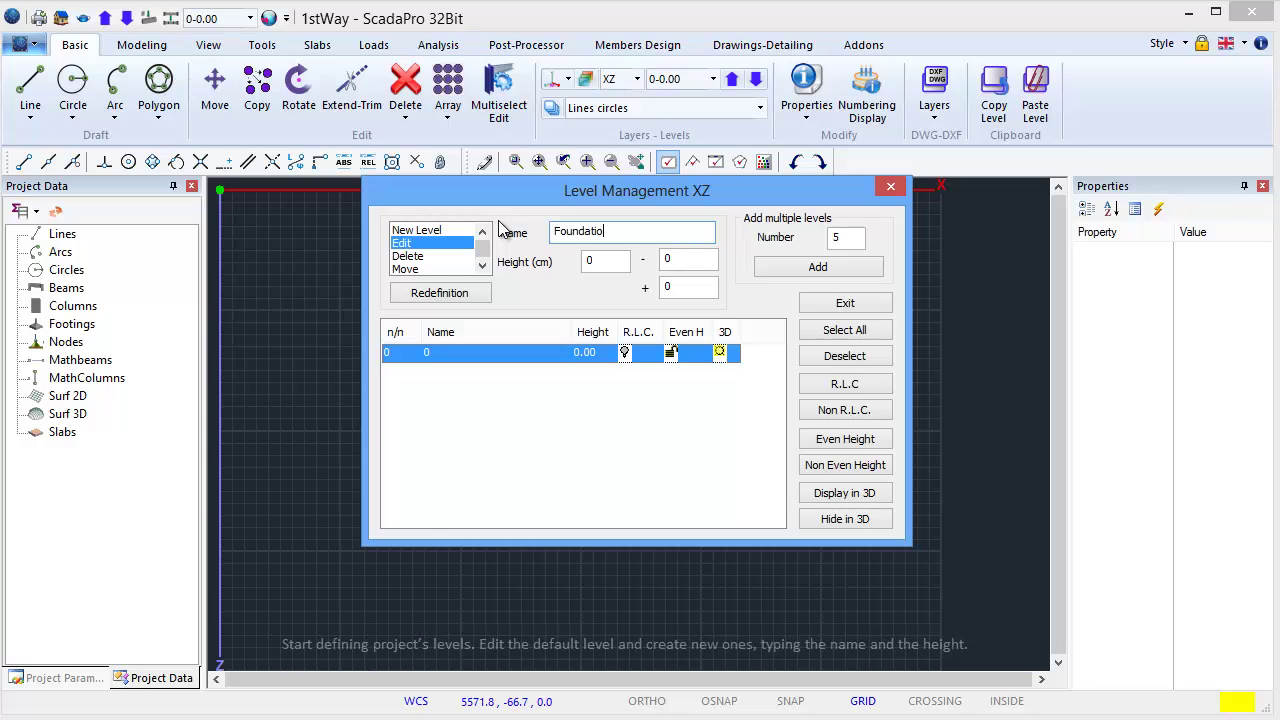
click(452, 296)
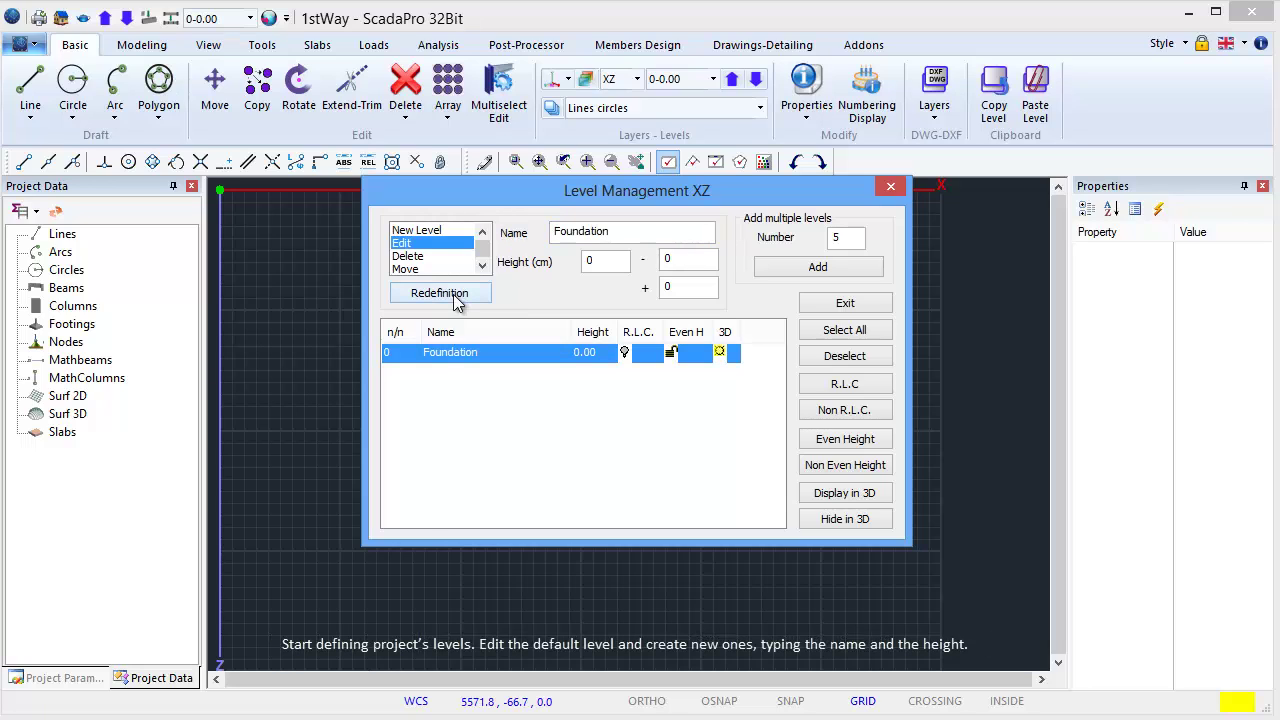
Step: Add level '1st Floor' at 400 cm and '2nd Floor' at 700 cm, then exit
click(418, 231)
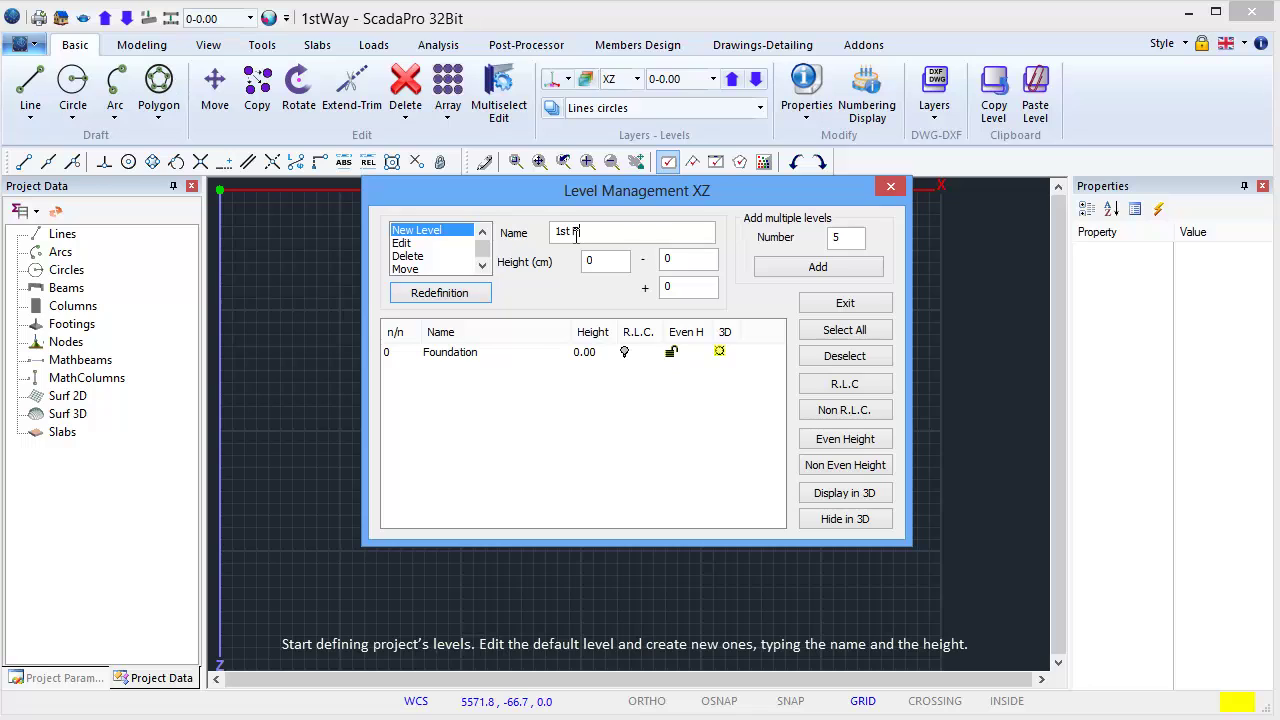
click(576, 236)
text(1st Floor)
key(Tab)
text(400)
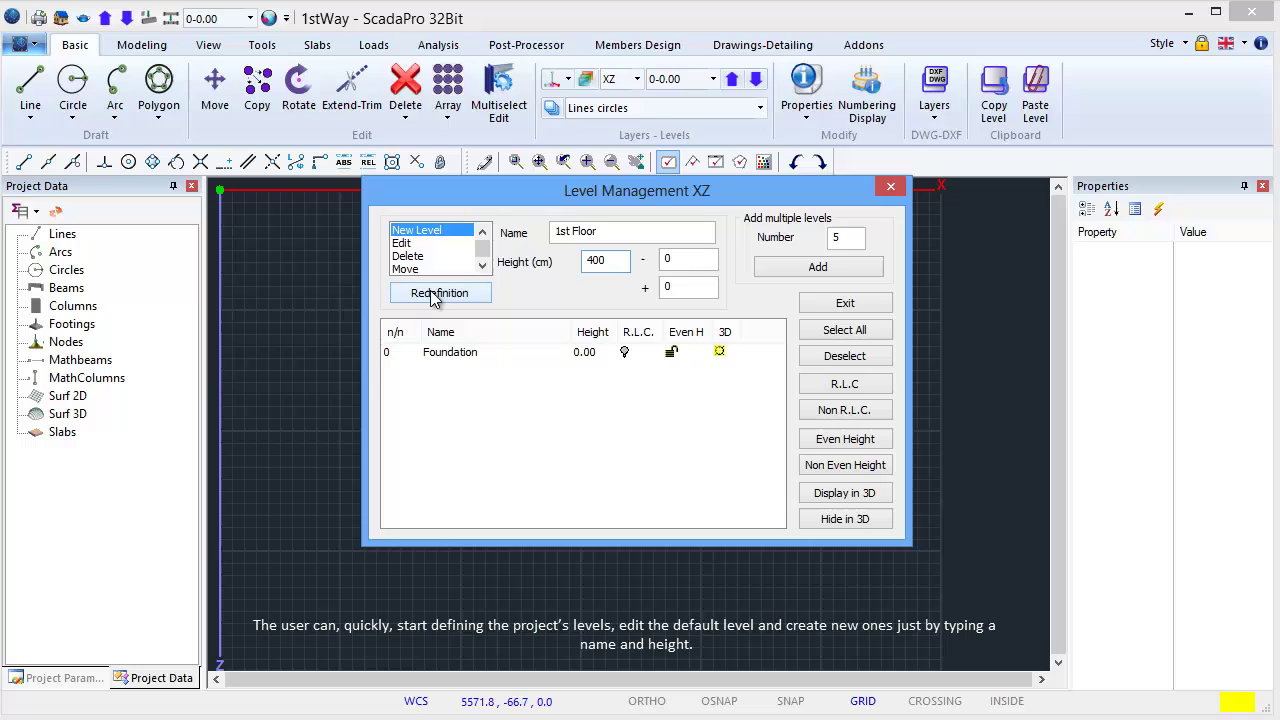
click(435, 293)
click(567, 231)
key(BackSpace)
key(BackSpace)
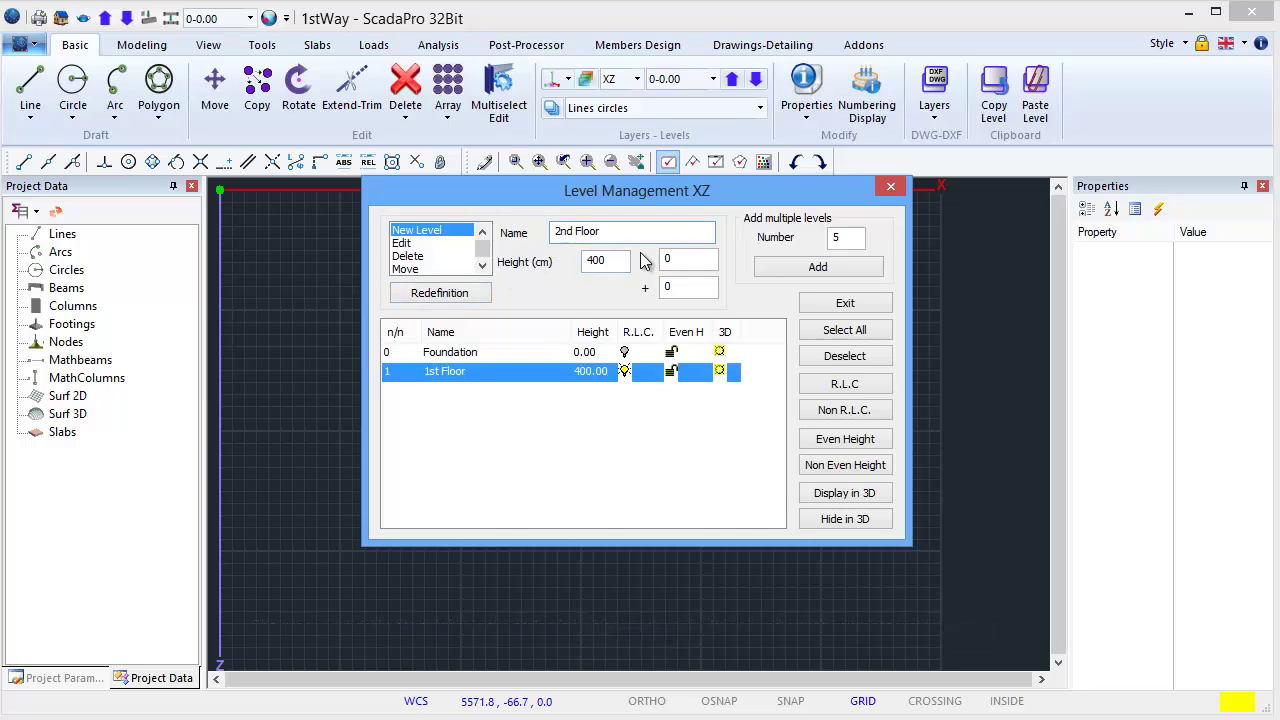
text(7)
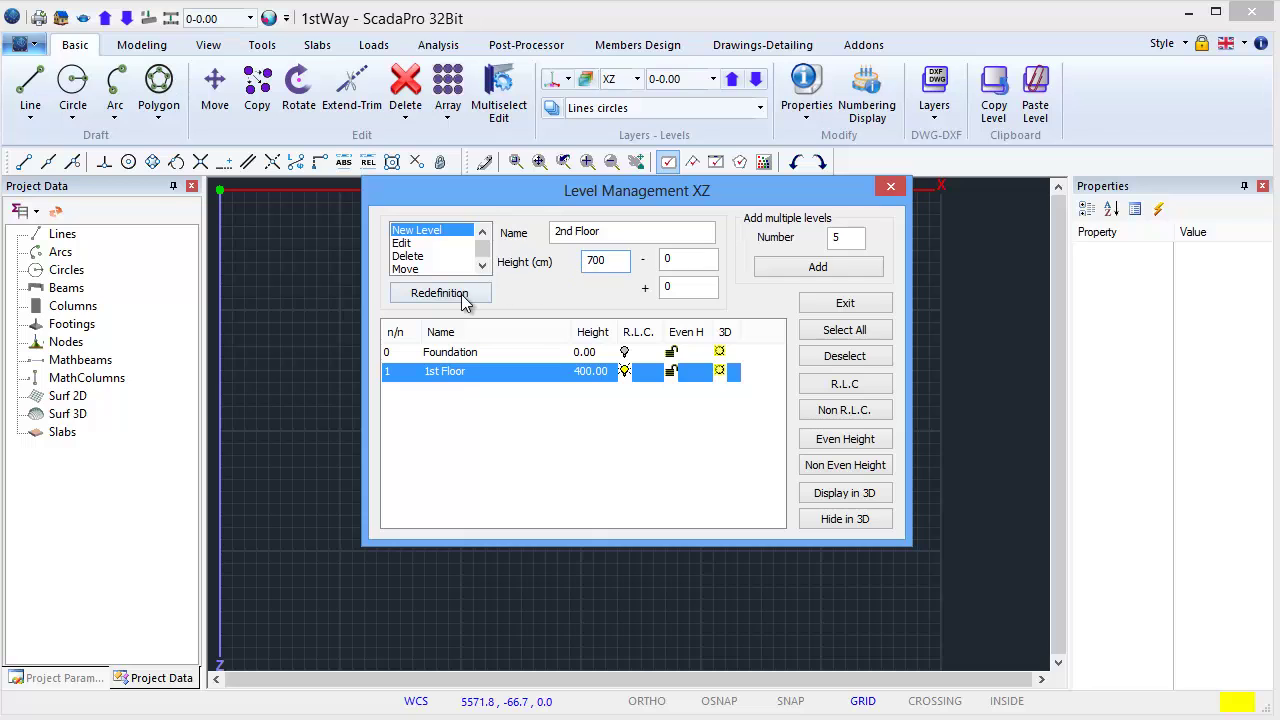
click(463, 300)
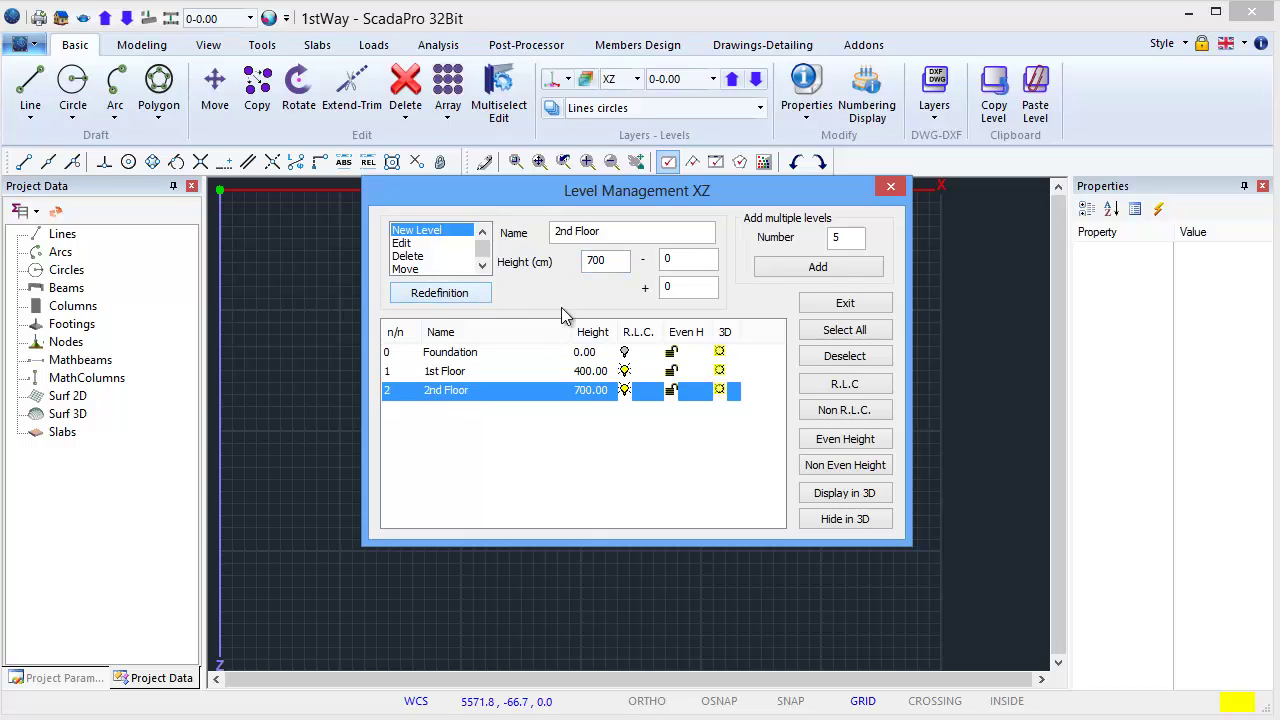
click(845, 304)
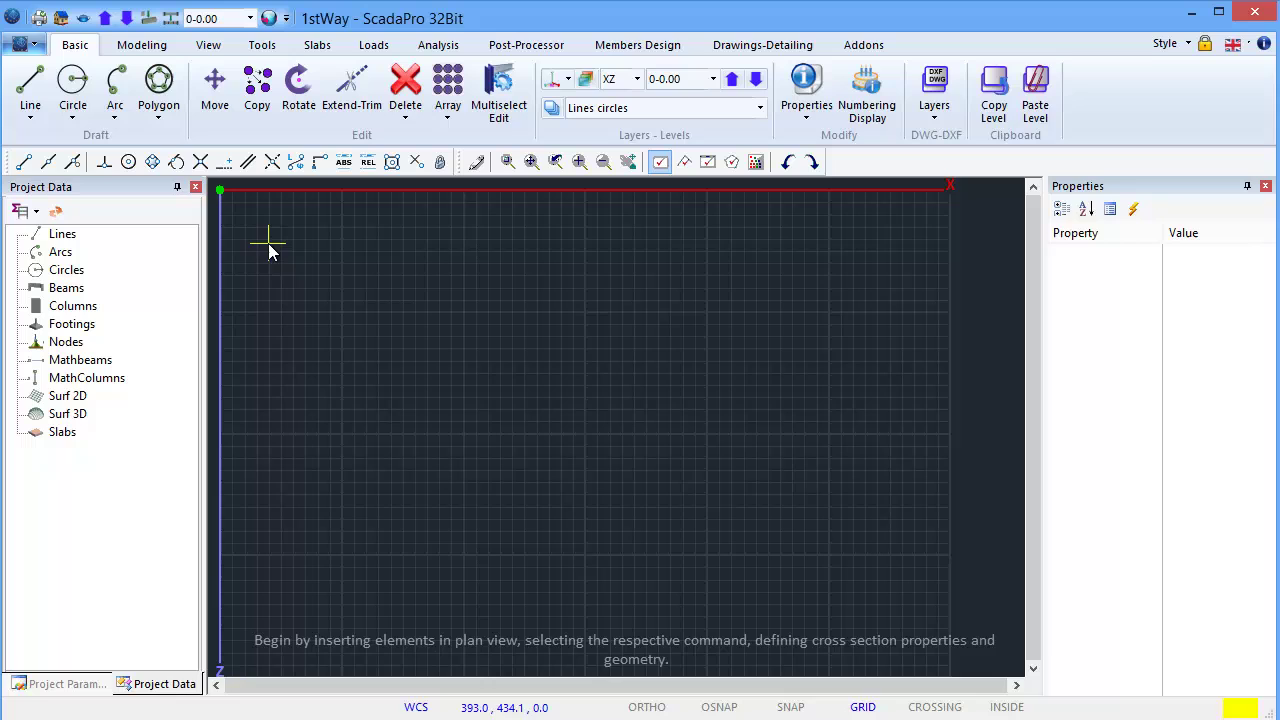
Step: Define a Γ-section concrete column at 90° with by 150, bz 100, dz 30, dy 30 cm
click(141, 46)
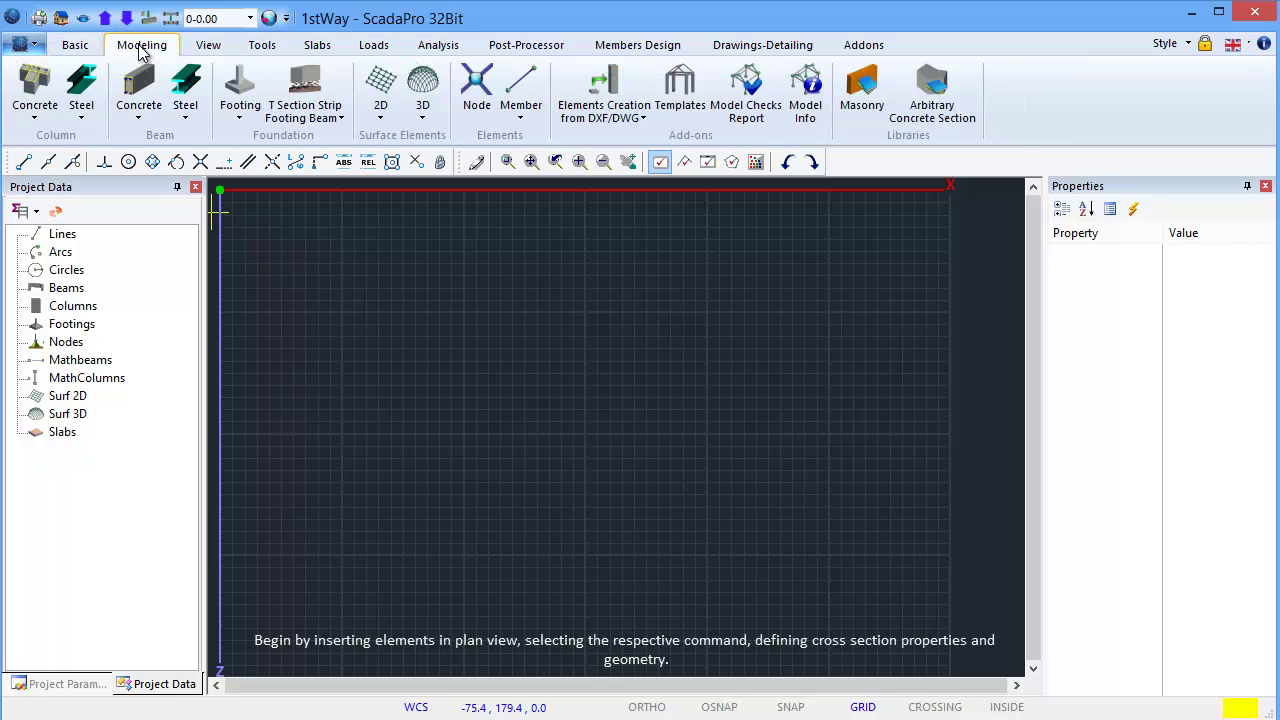
click(35, 108)
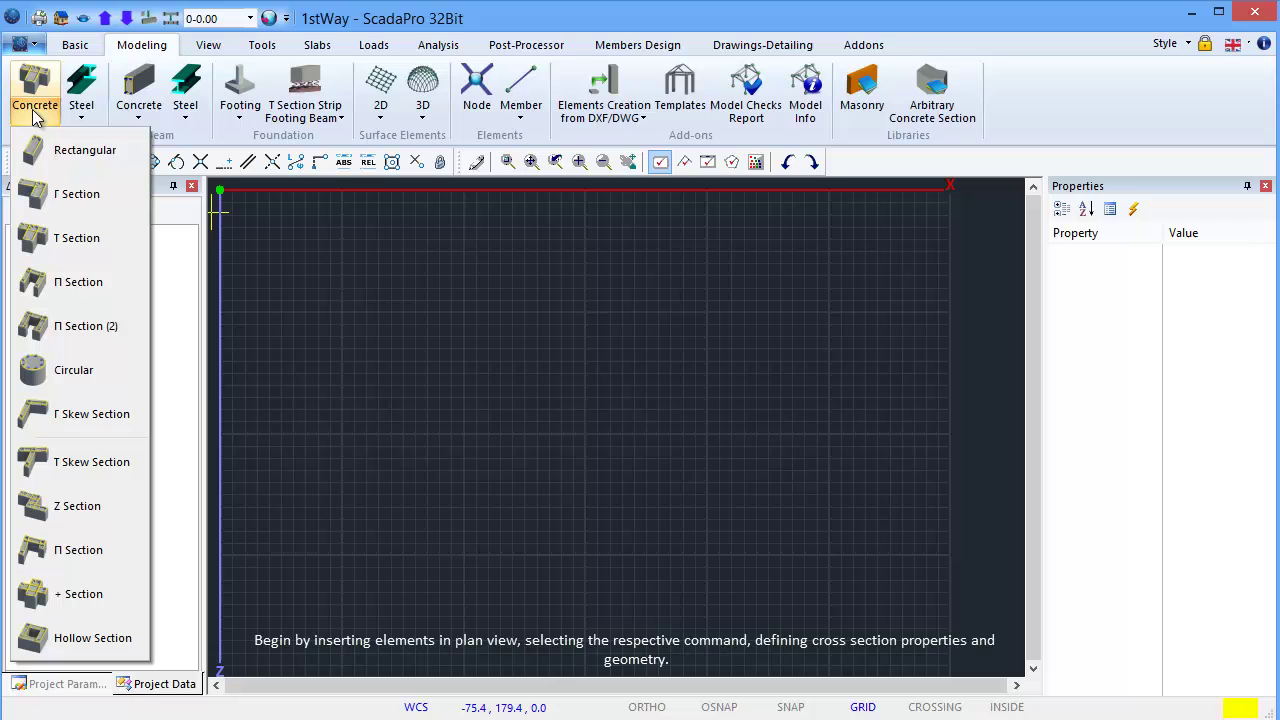
click(84, 194)
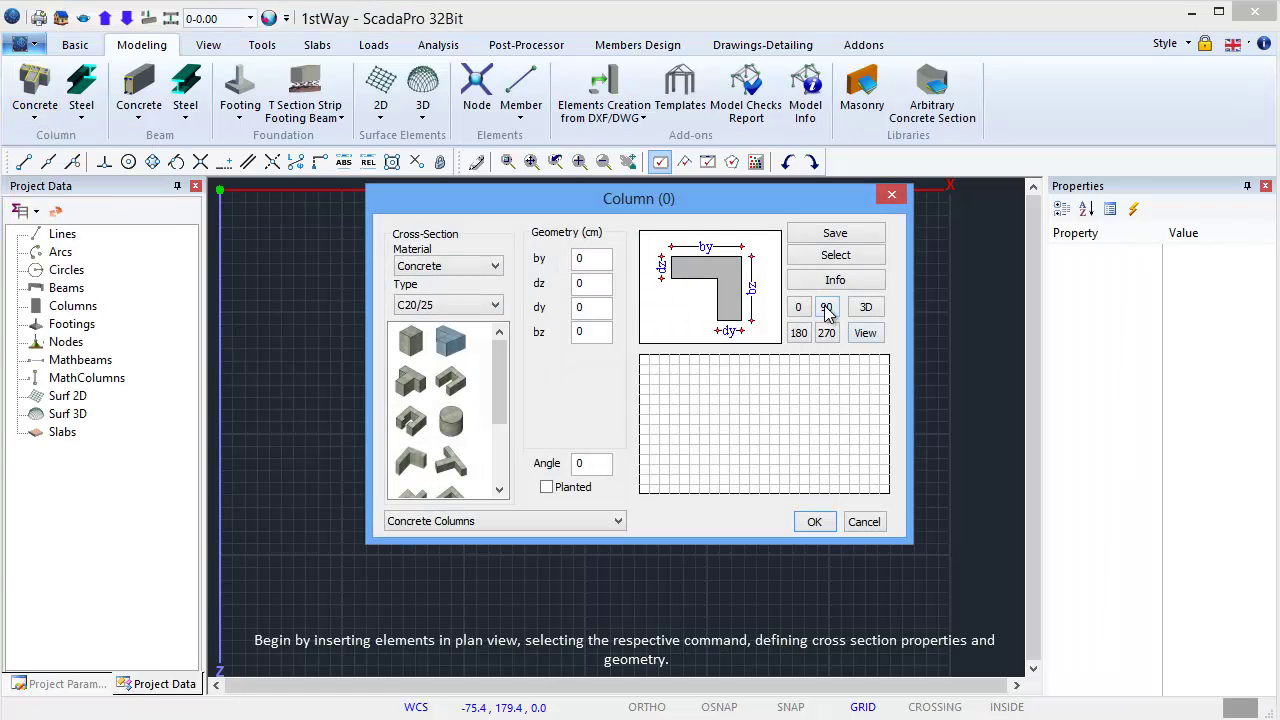
click(826, 309)
double_click(583, 258)
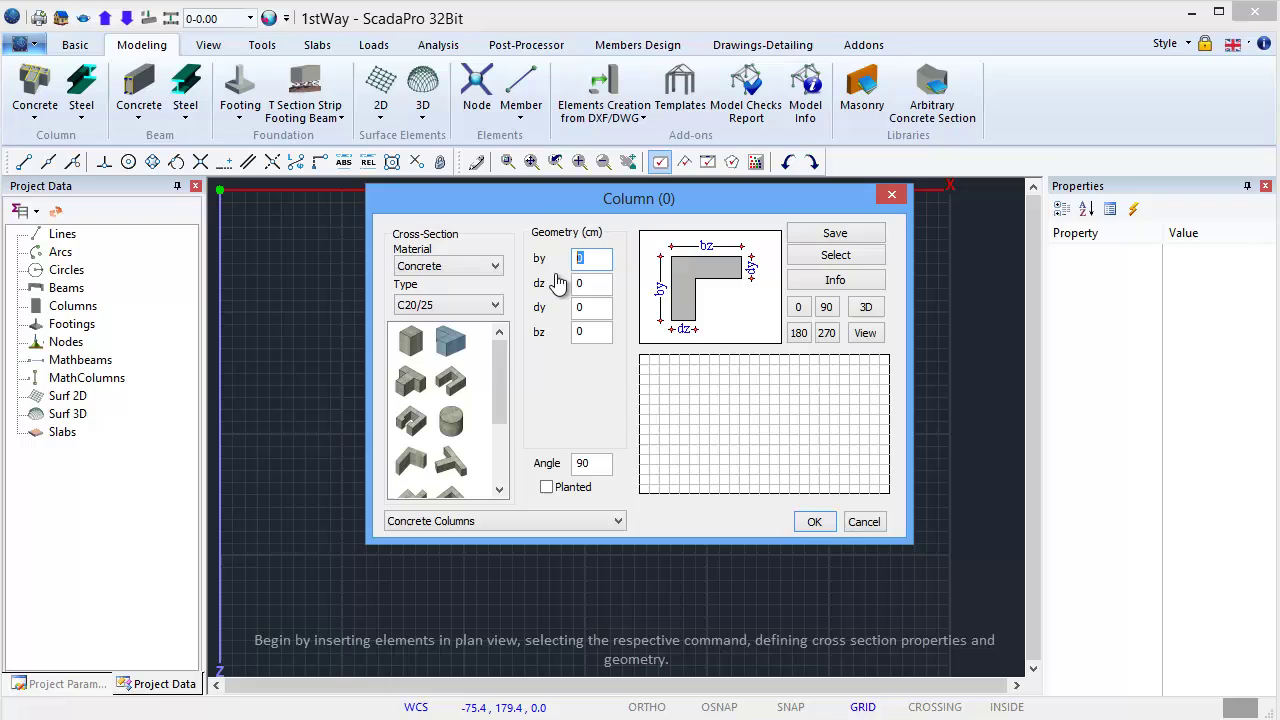
text(150)
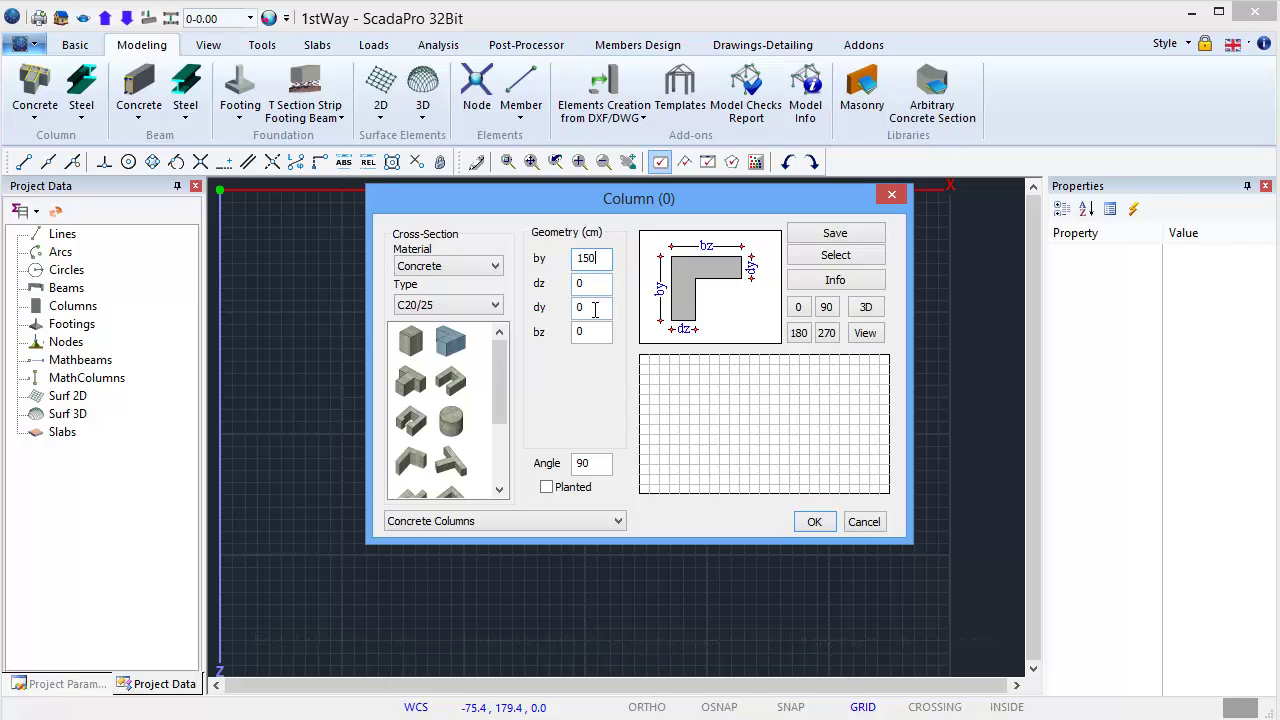
click(539, 333)
text(100)
click(533, 290)
text(30)
click(524, 303)
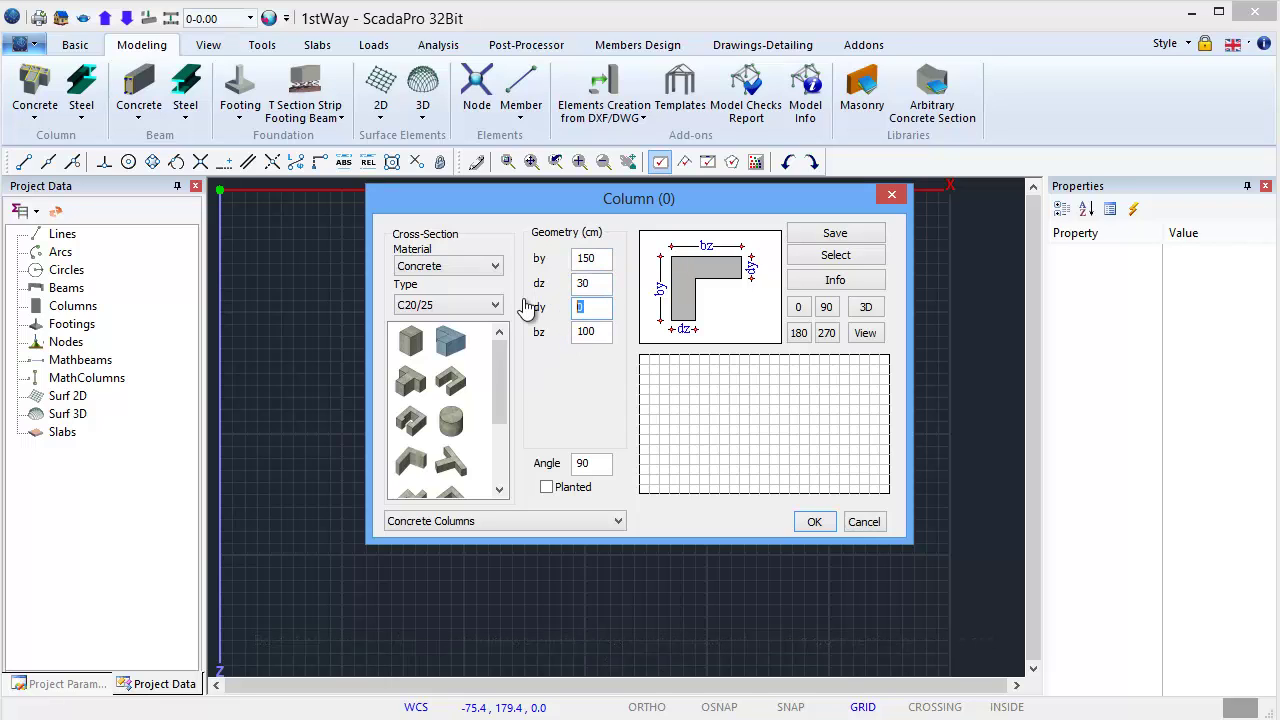
text(30)
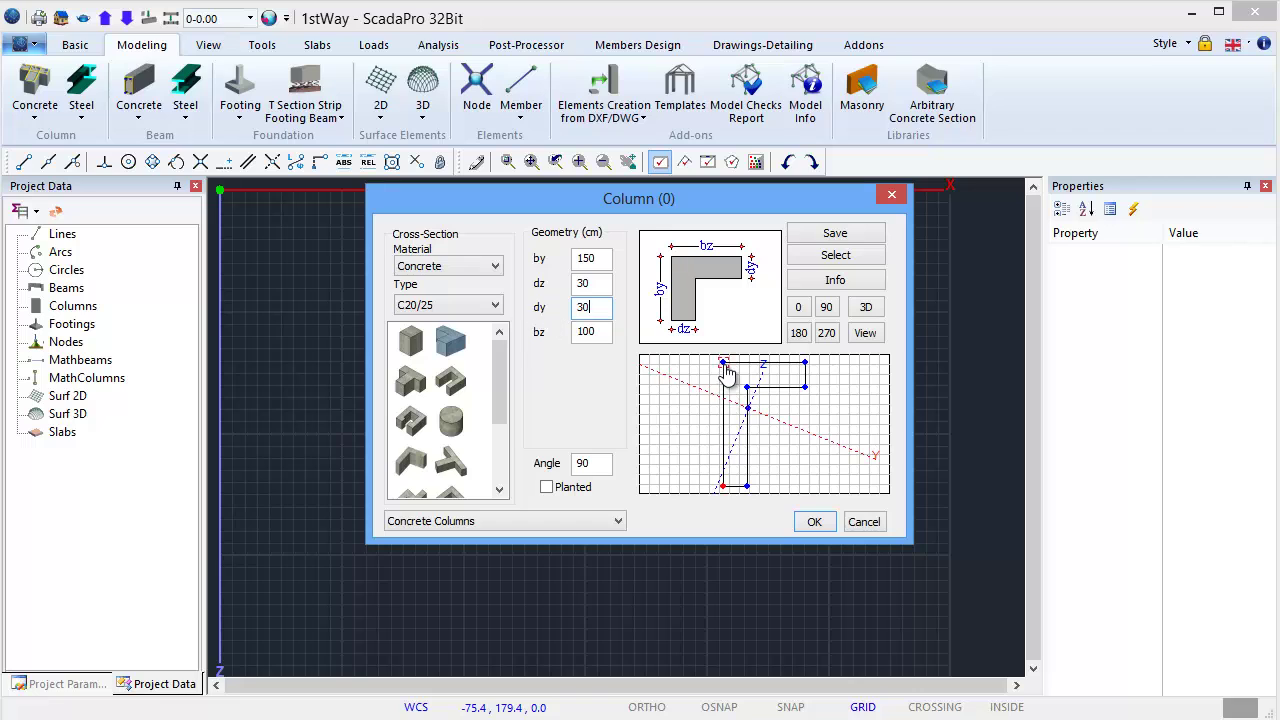
Step: Turn on grid snap and place the first L column at the top-left corner
click(814, 521)
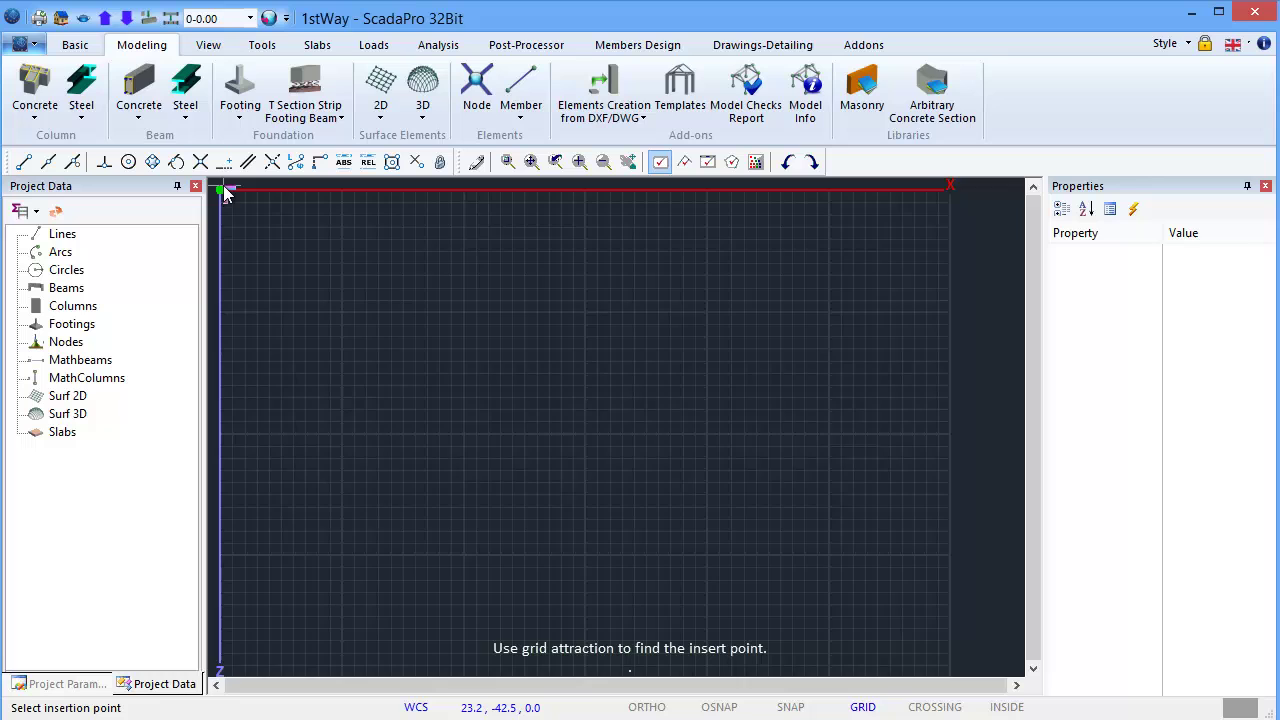
scroll(223, 191, up, 2)
key(F9)
click(233, 231)
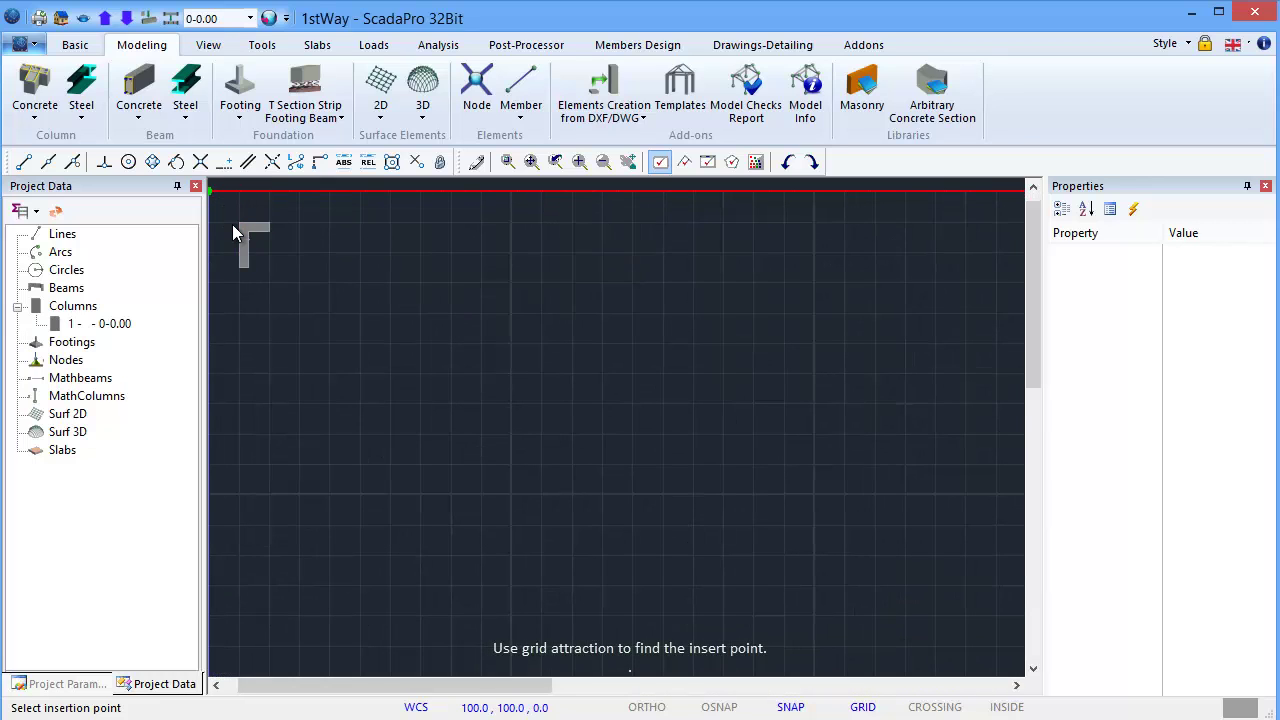
Step: Change the Γ column section rotation to 270°
scroll(352, 288, down, 2)
click(35, 118)
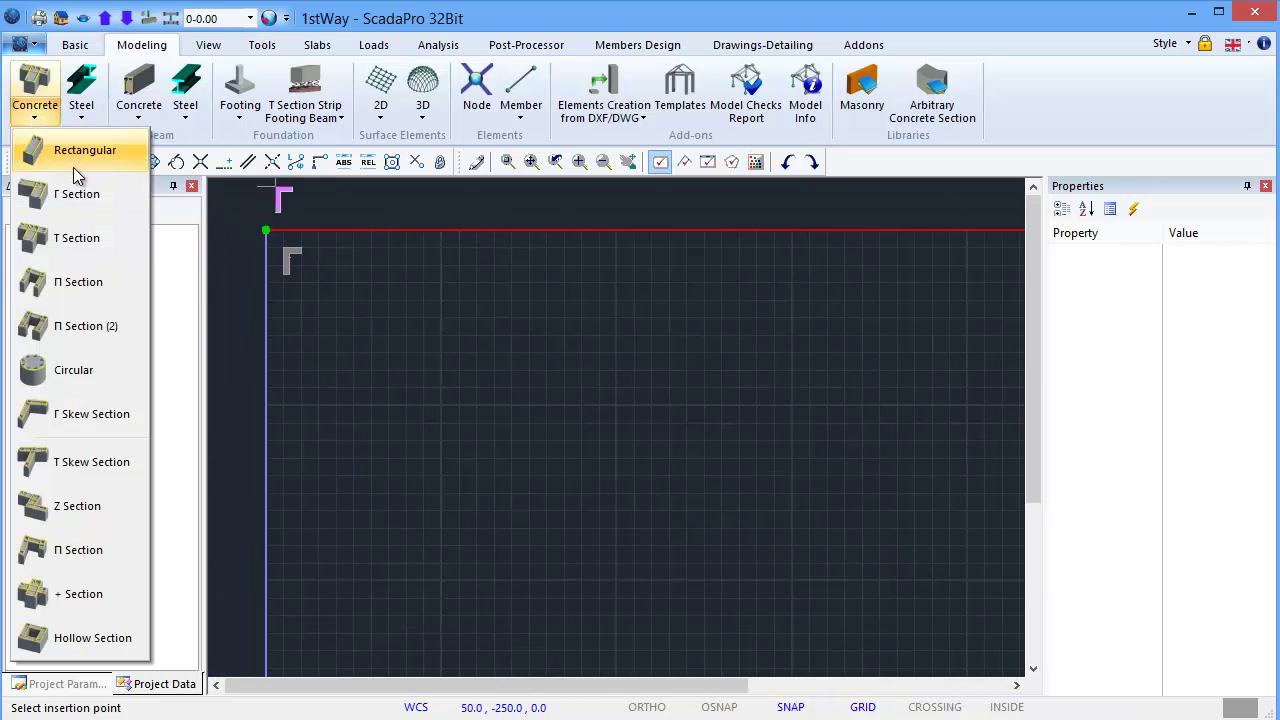
click(82, 202)
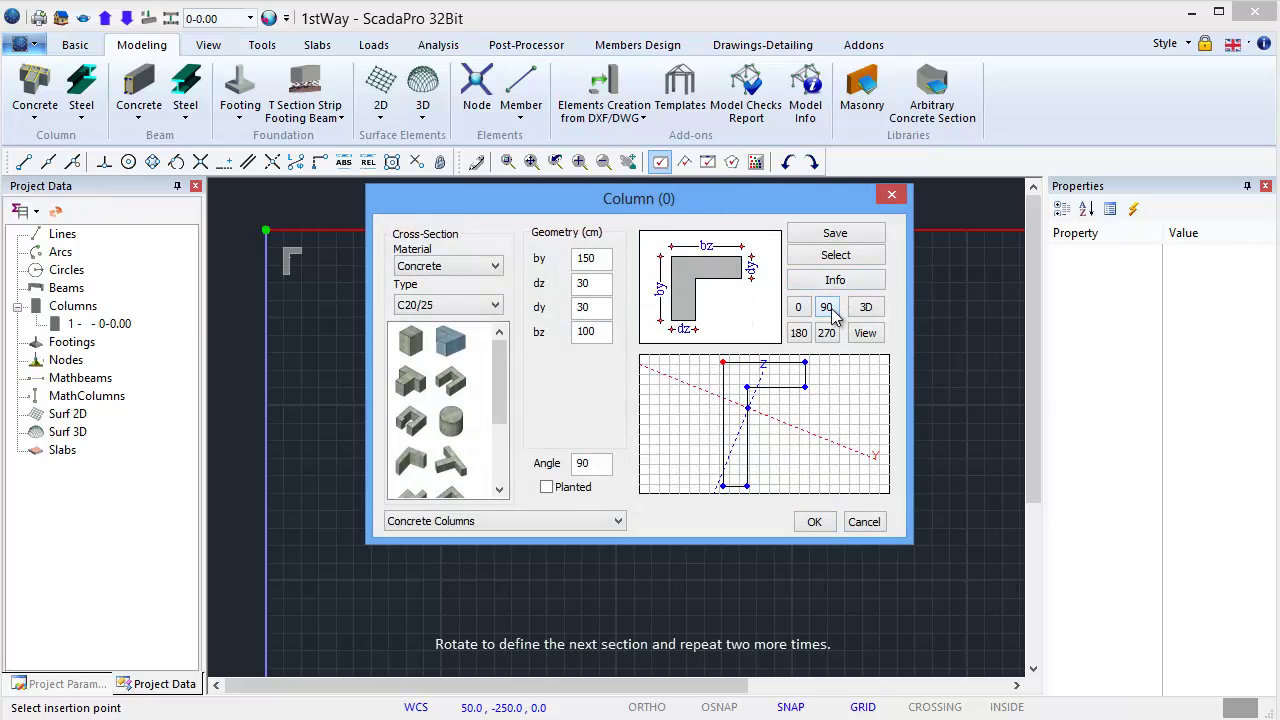
click(798, 309)
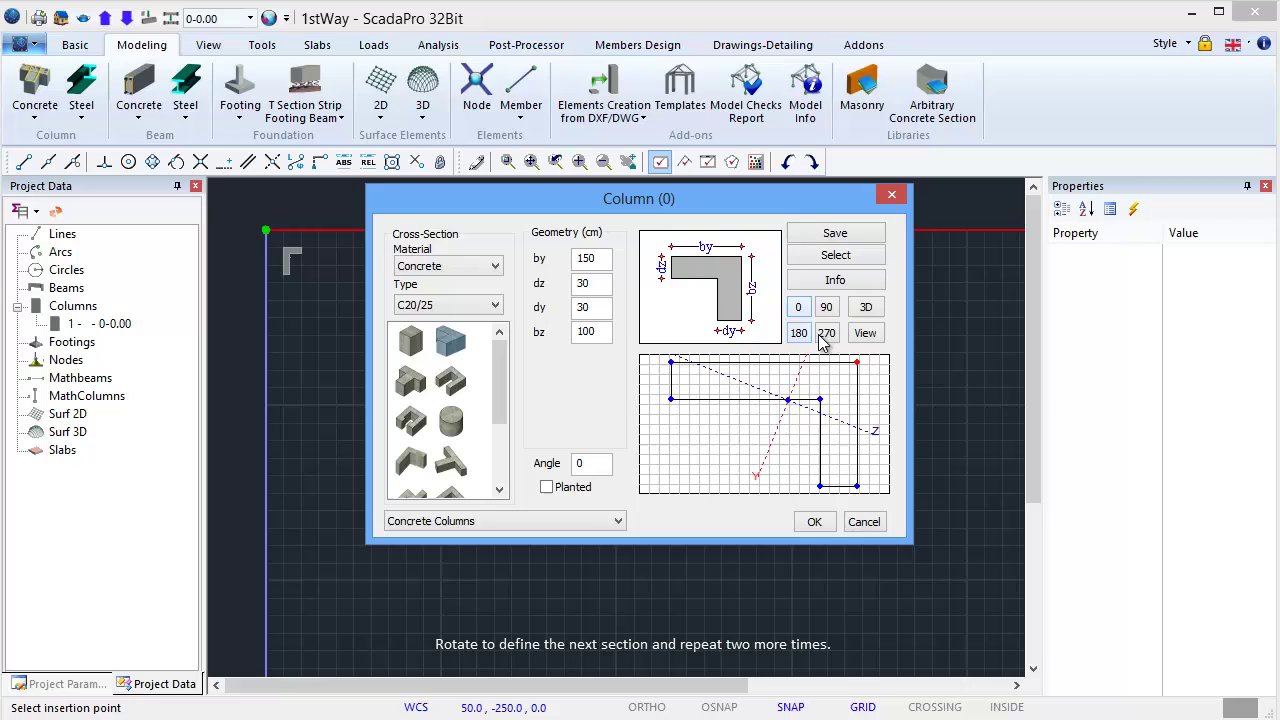
click(826, 334)
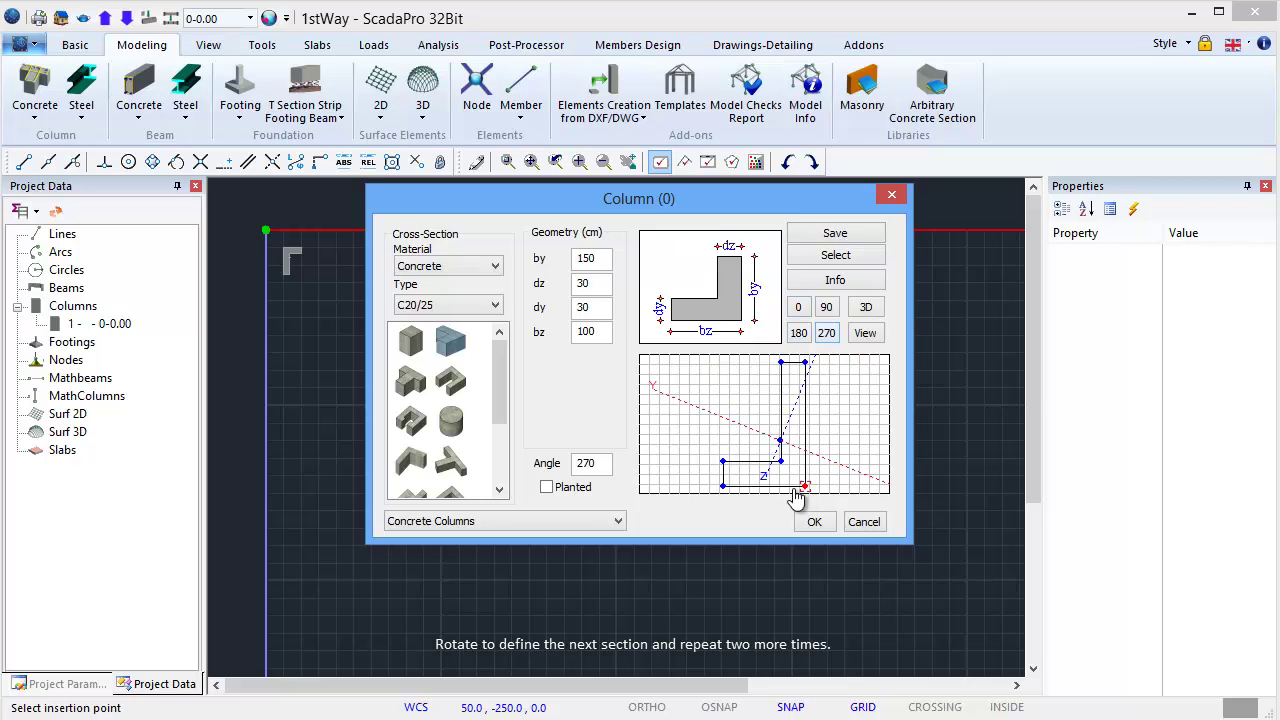
click(814, 524)
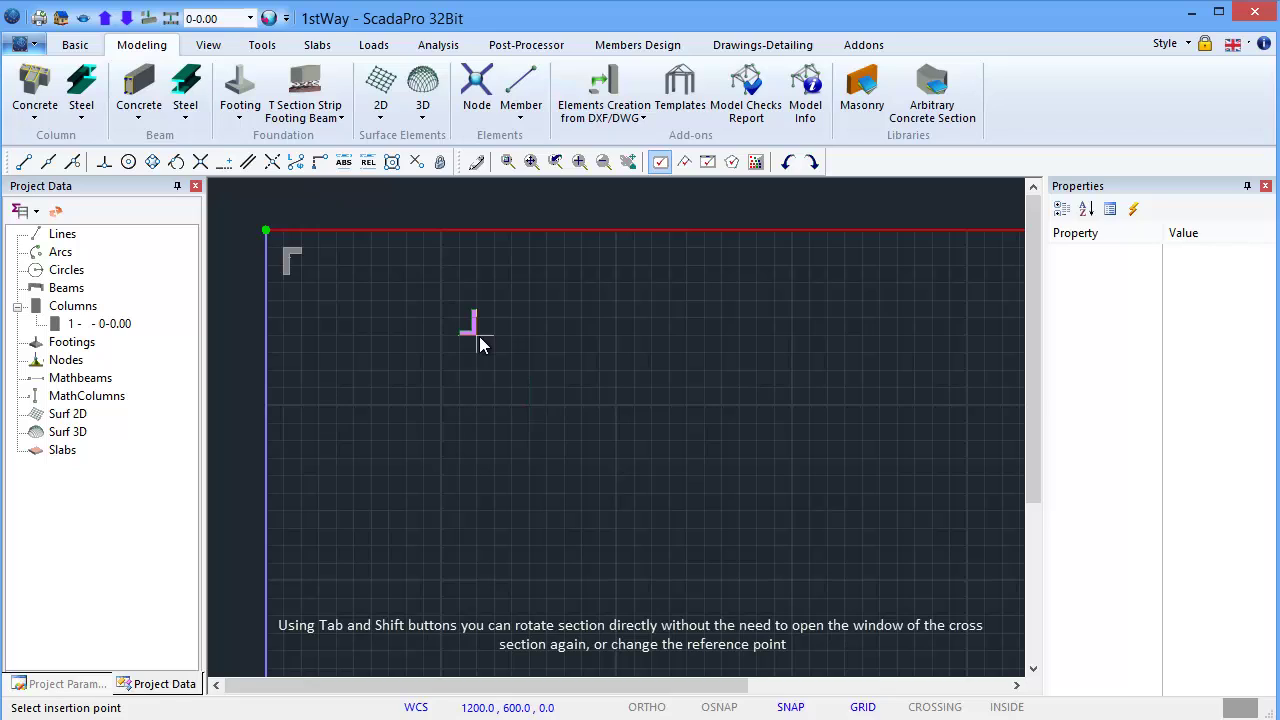
Step: Place L columns at the lower-right, lower-left and top-right corners
click(479, 336)
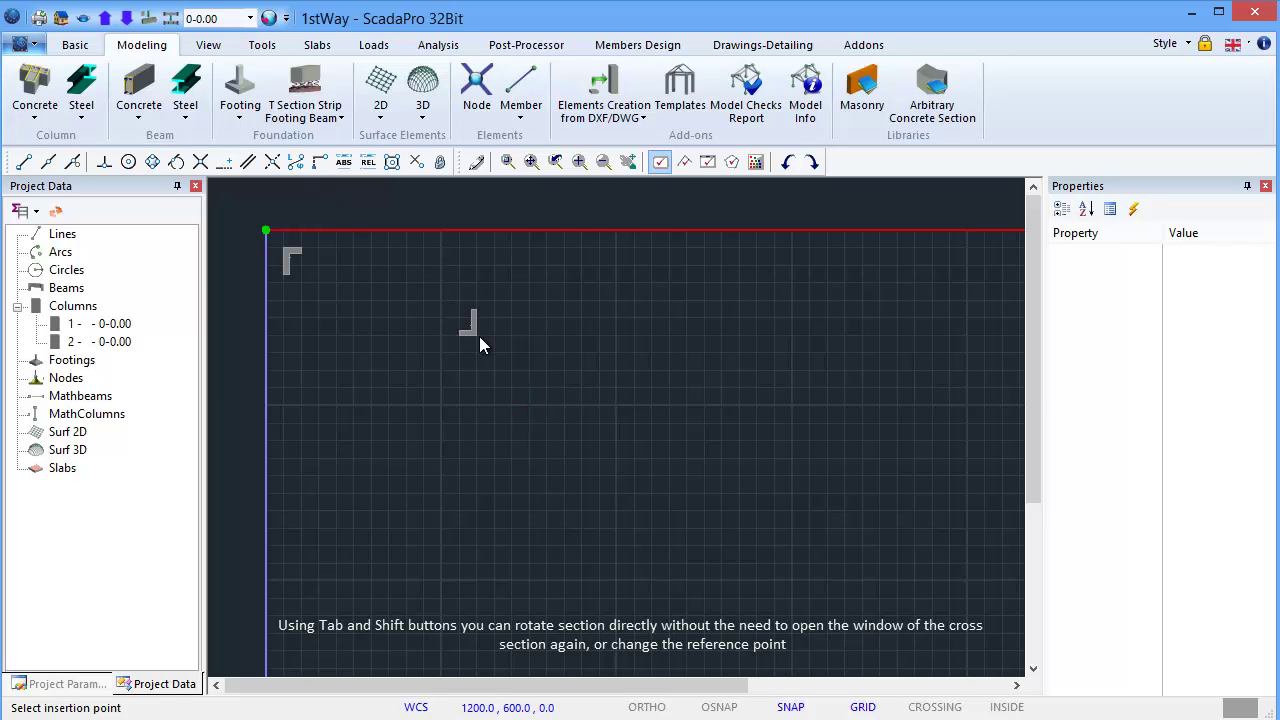
click(285, 340)
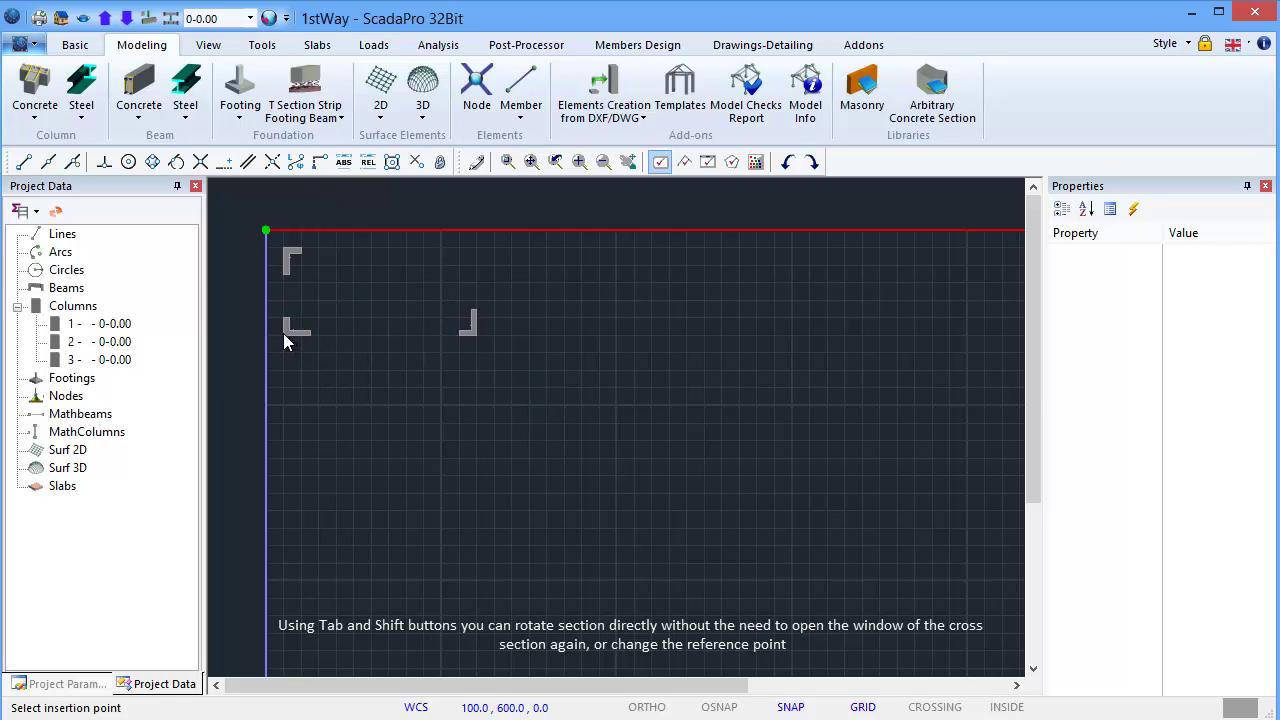
click(474, 257)
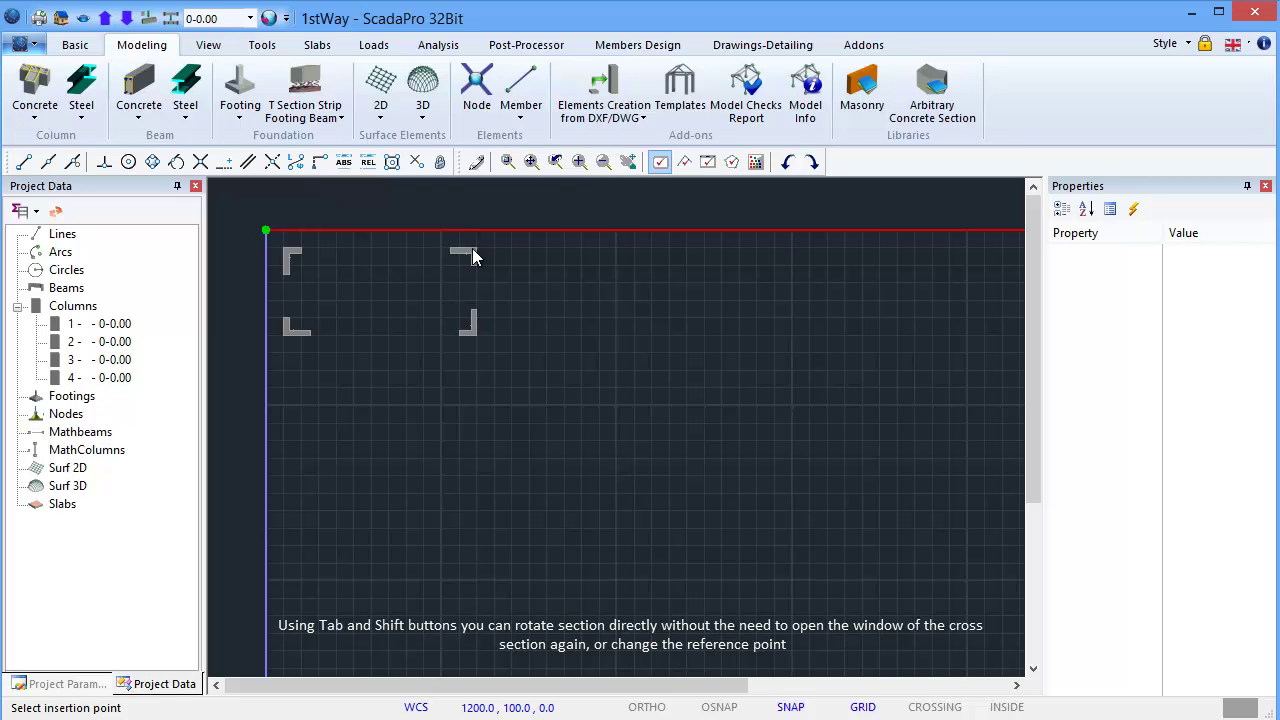
scroll(273, 241, up, 2)
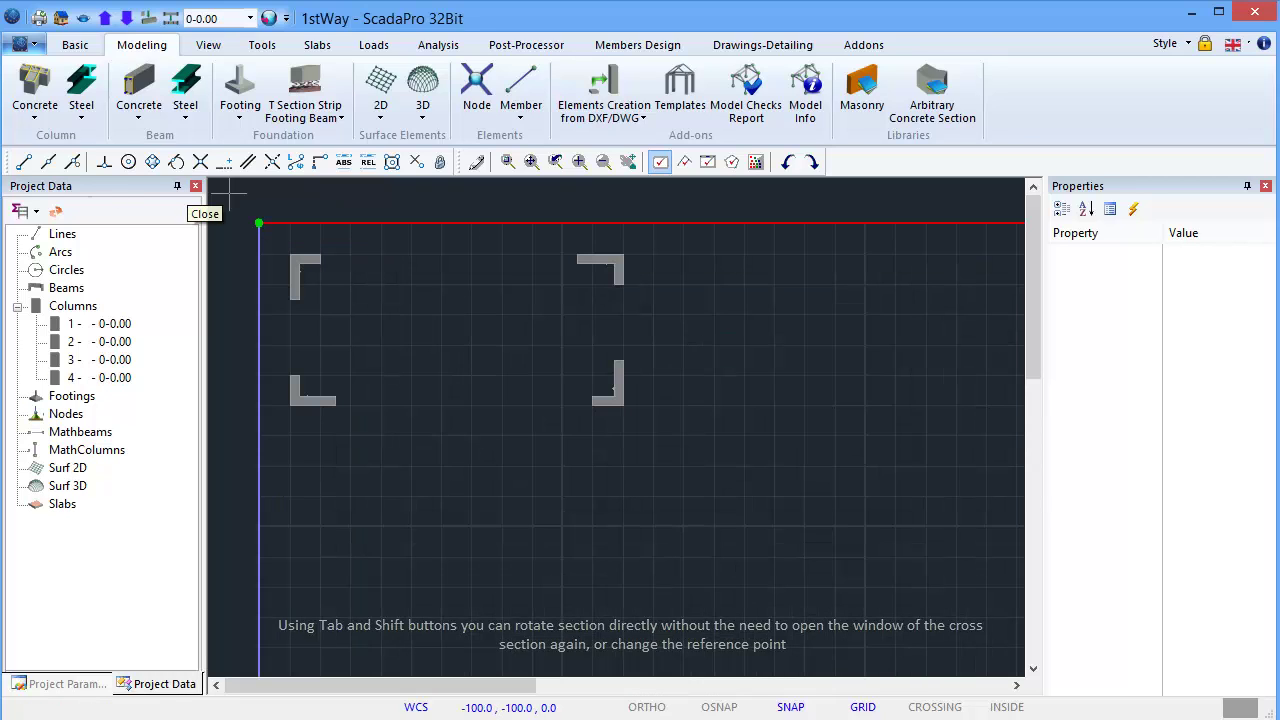
Step: Set up a rectangular concrete column section of 40×30 cm
click(36, 108)
click(87, 155)
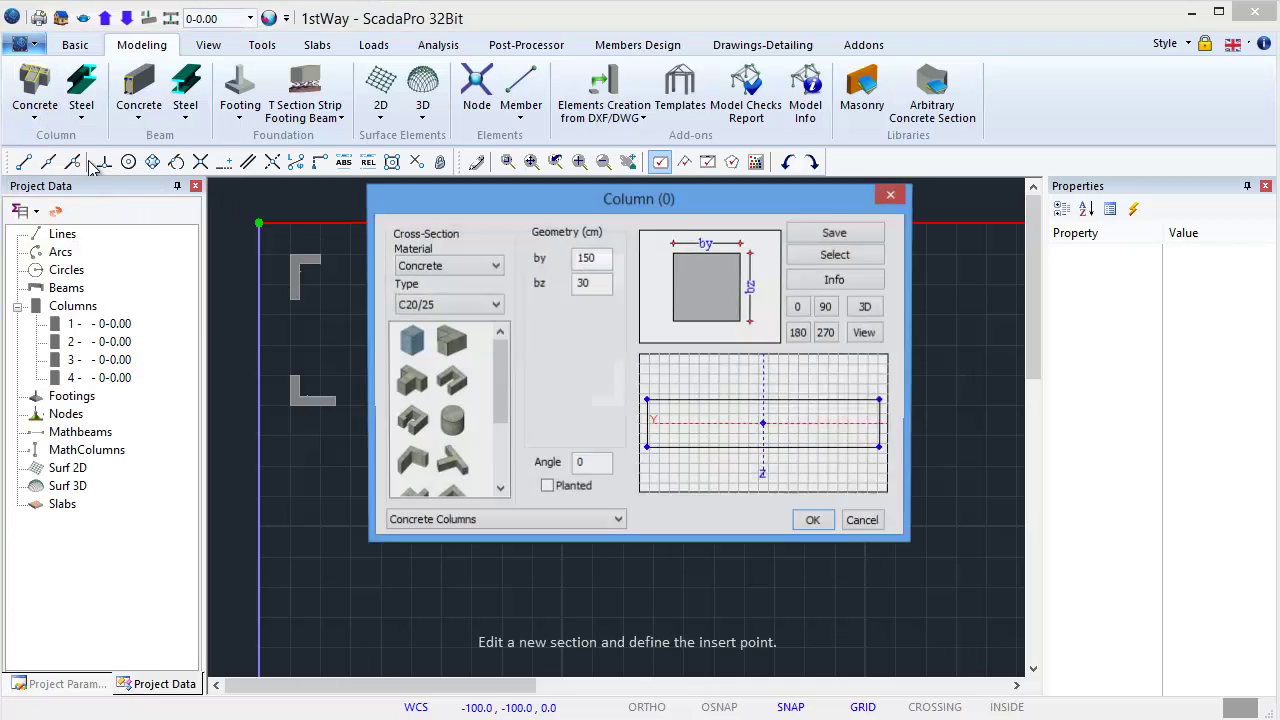
drag(603, 265, 530, 257)
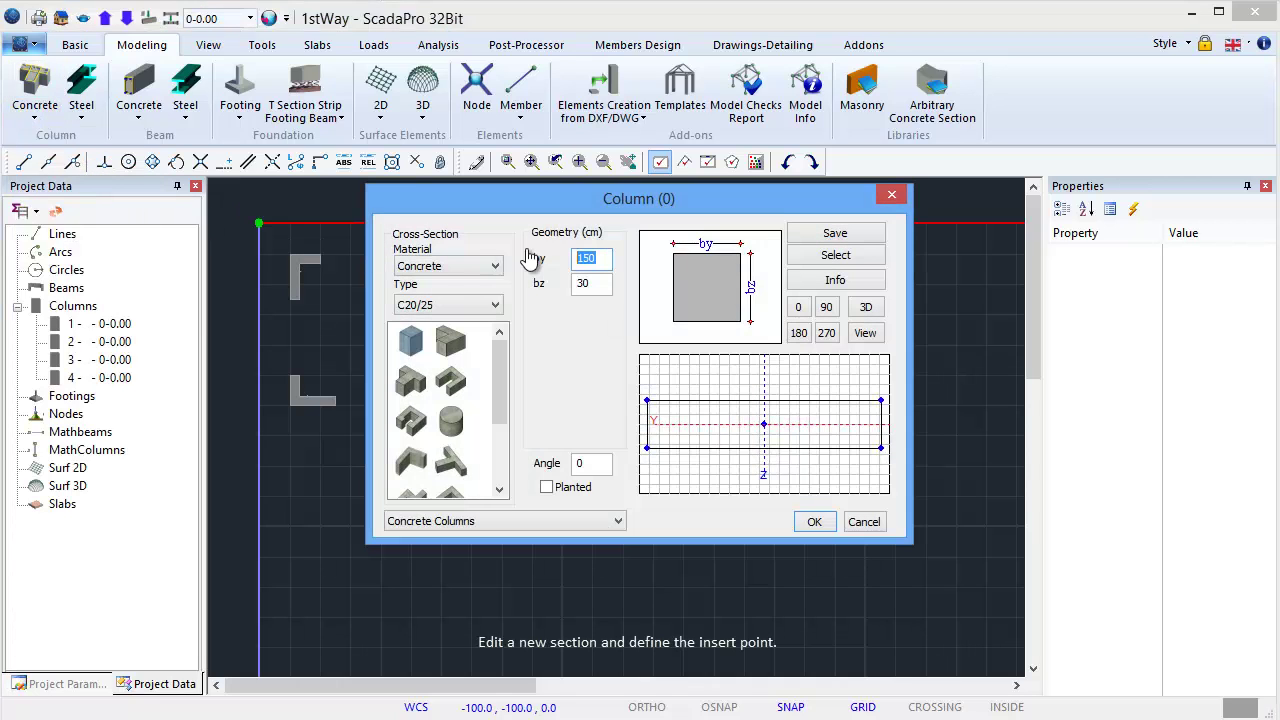
text(40)
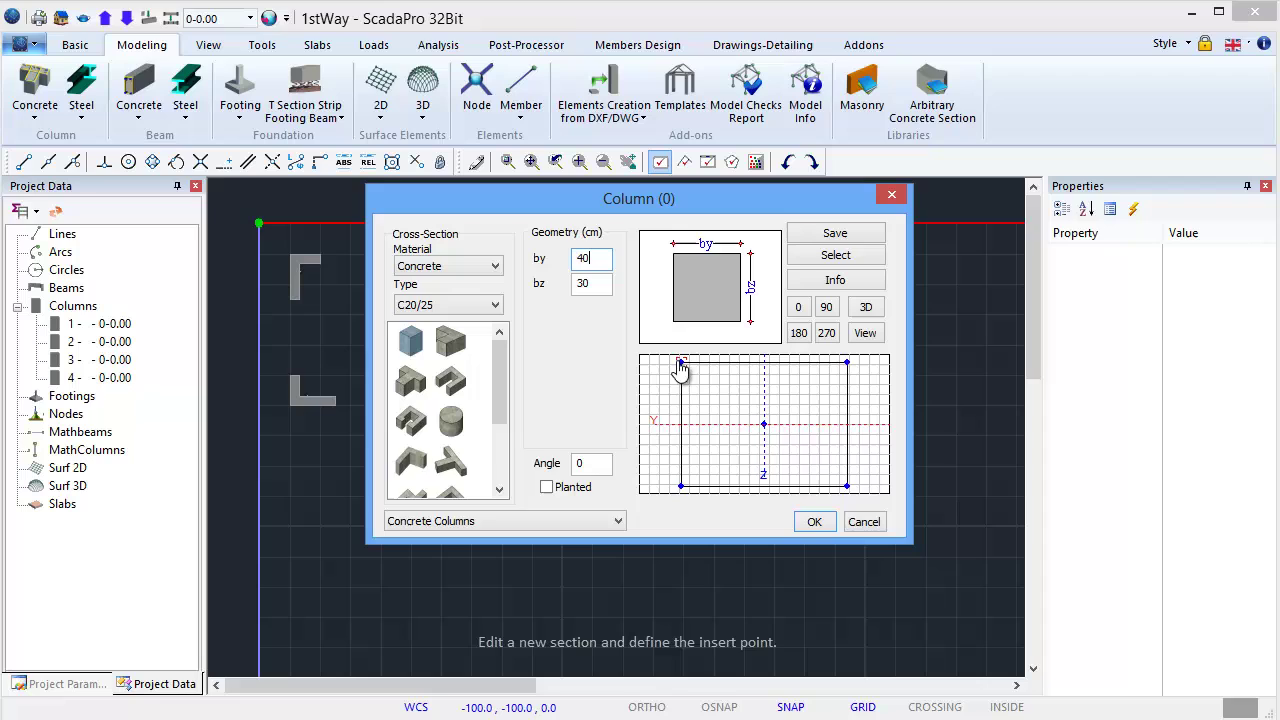
click(816, 522)
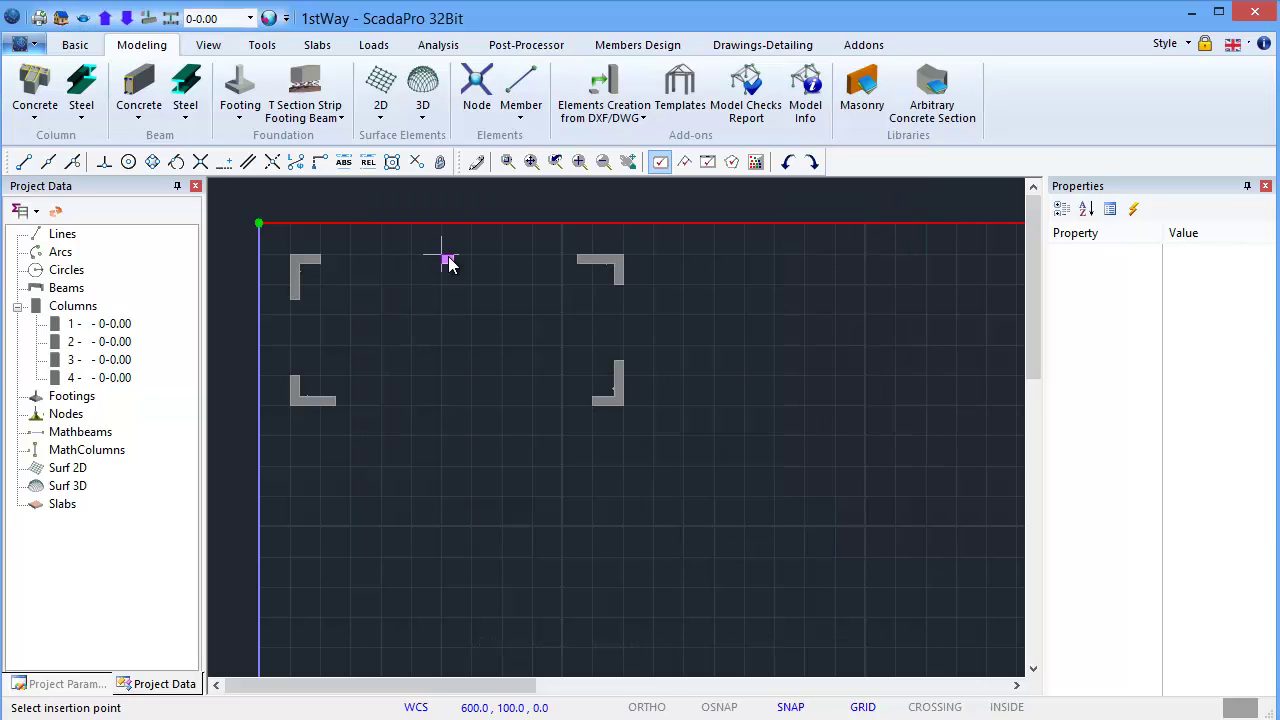
Step: Place rectangular columns midway along the top and bottom rows, adjusting the insertion point
click(447, 262)
key(Tab)
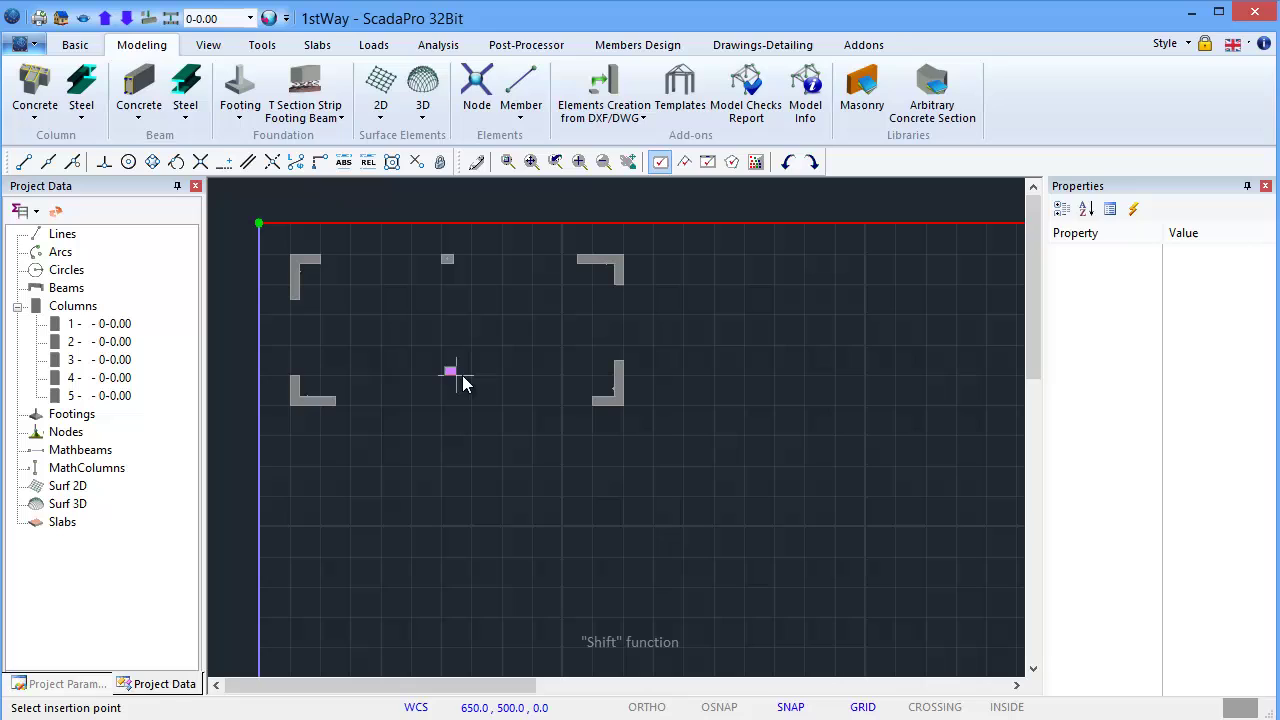
key(shift)
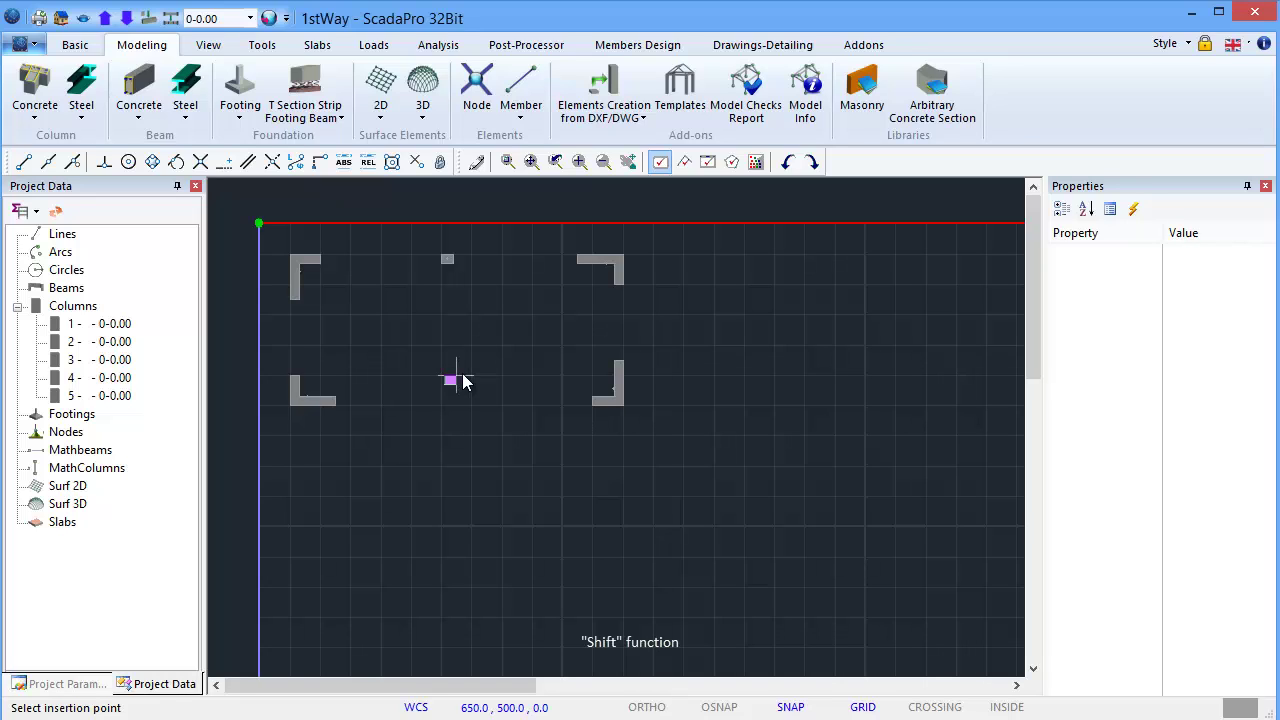
key(shift)
key(shift)
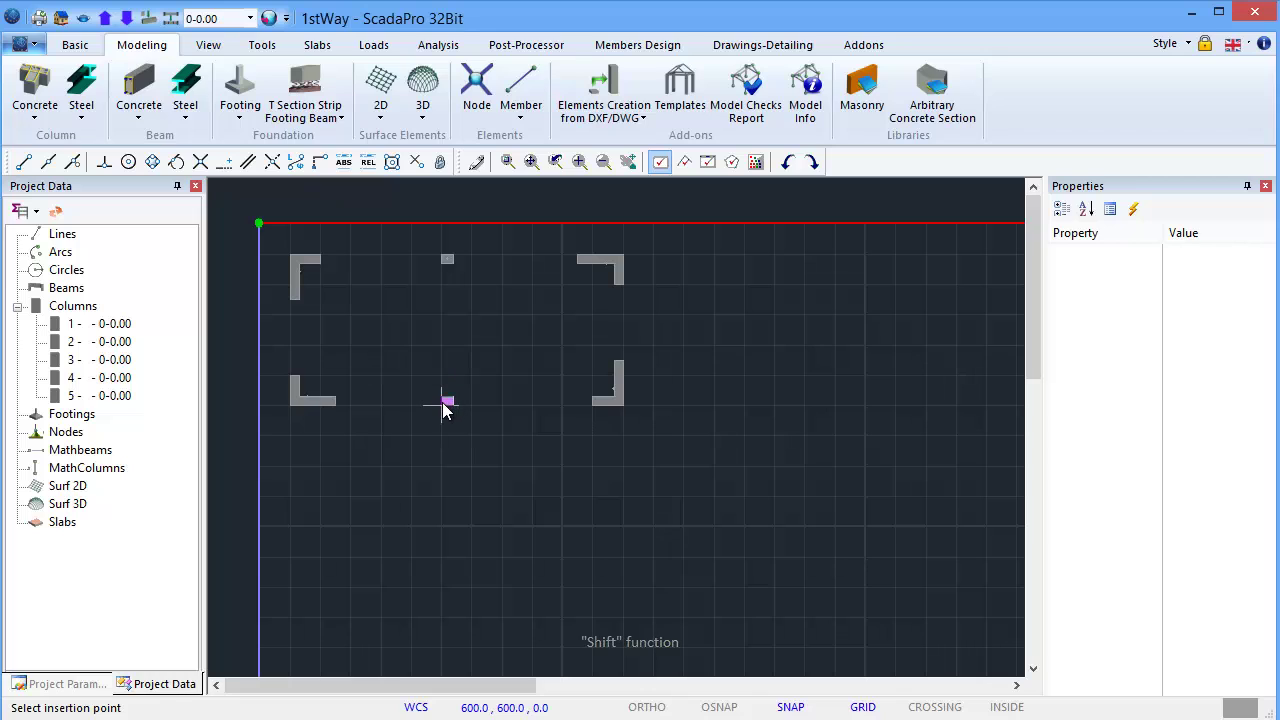
click(444, 404)
click(620, 404)
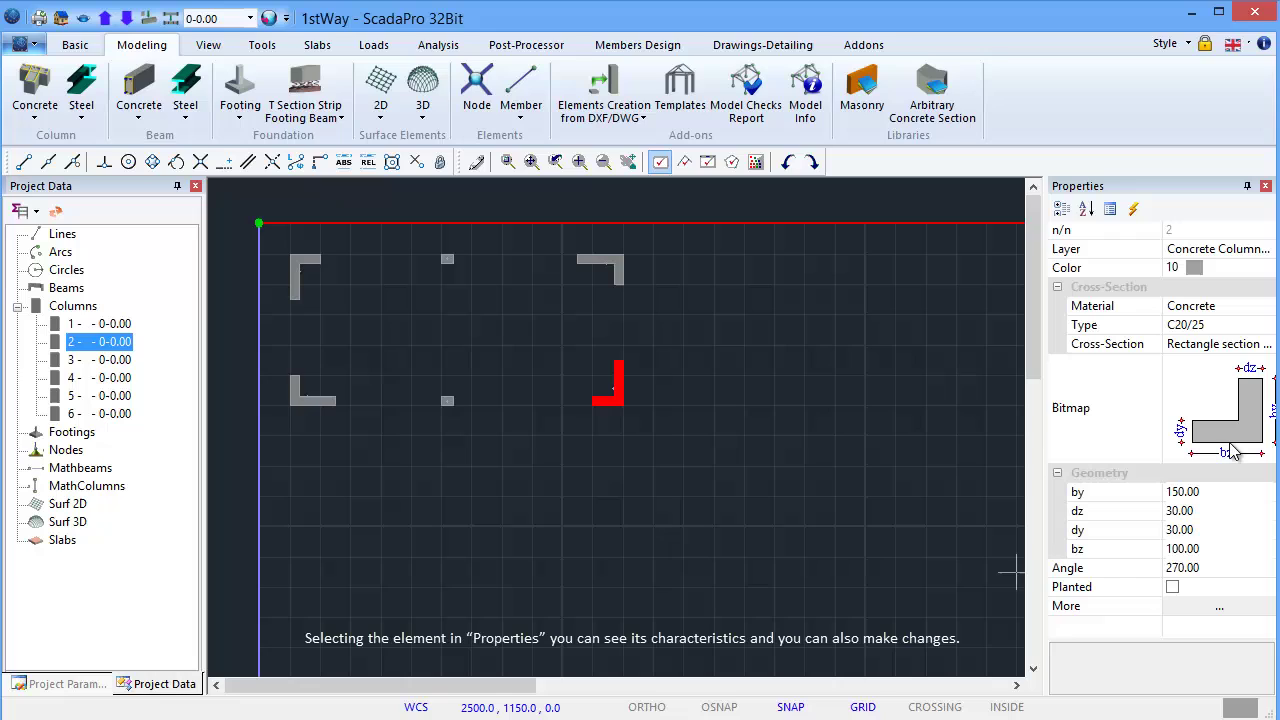
Step: Change column 4's by dimension from 150 to 100 cm in its Column dialog
click(1181, 493)
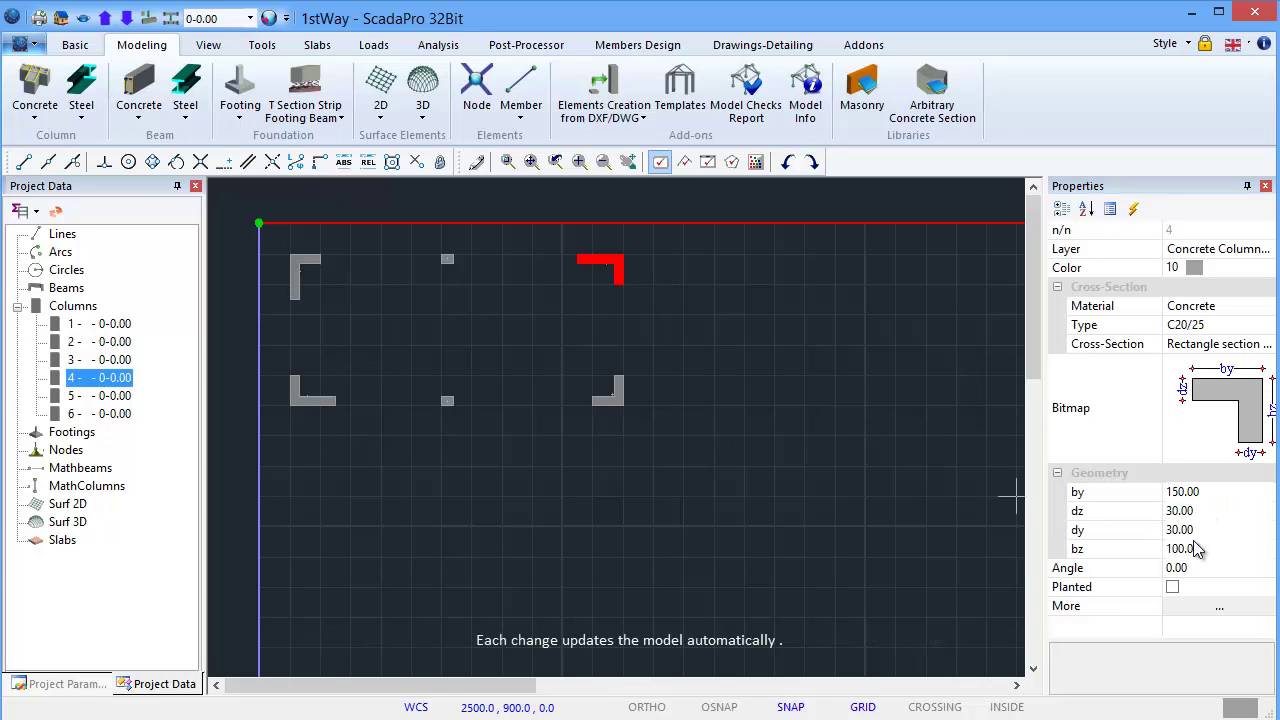
click(1196, 607)
click(1217, 607)
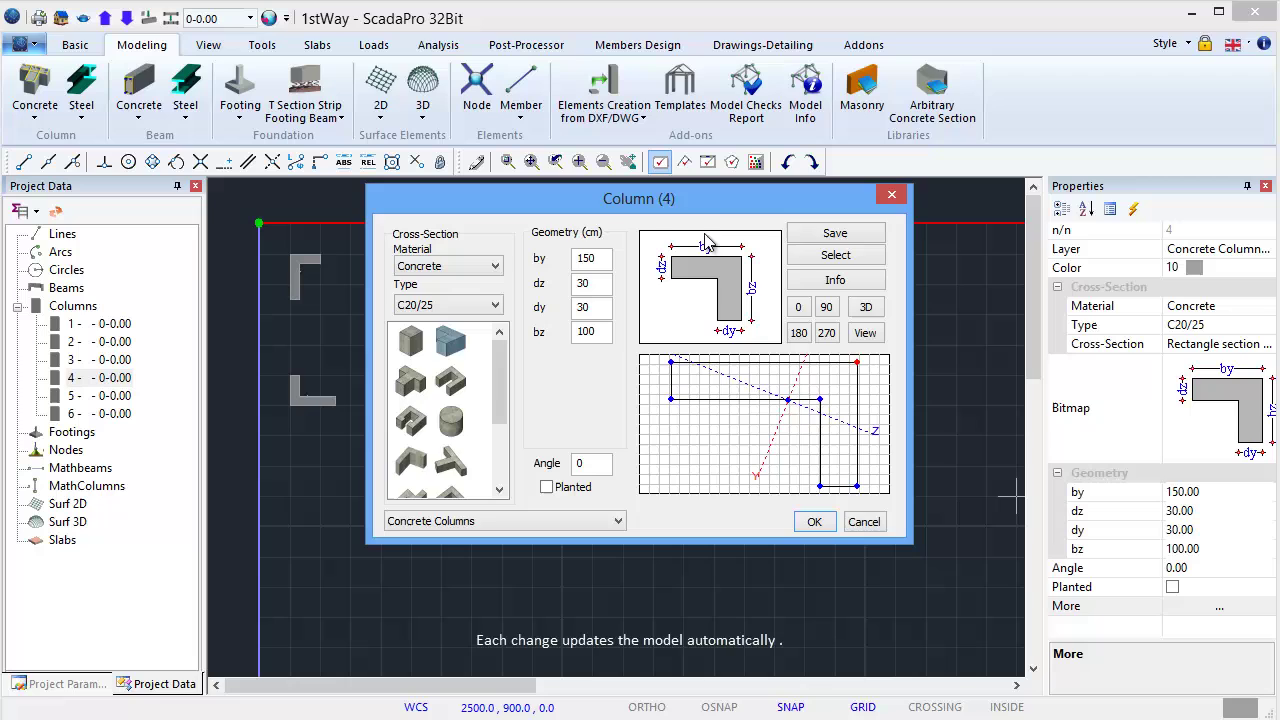
drag(733, 210, 1008, 266)
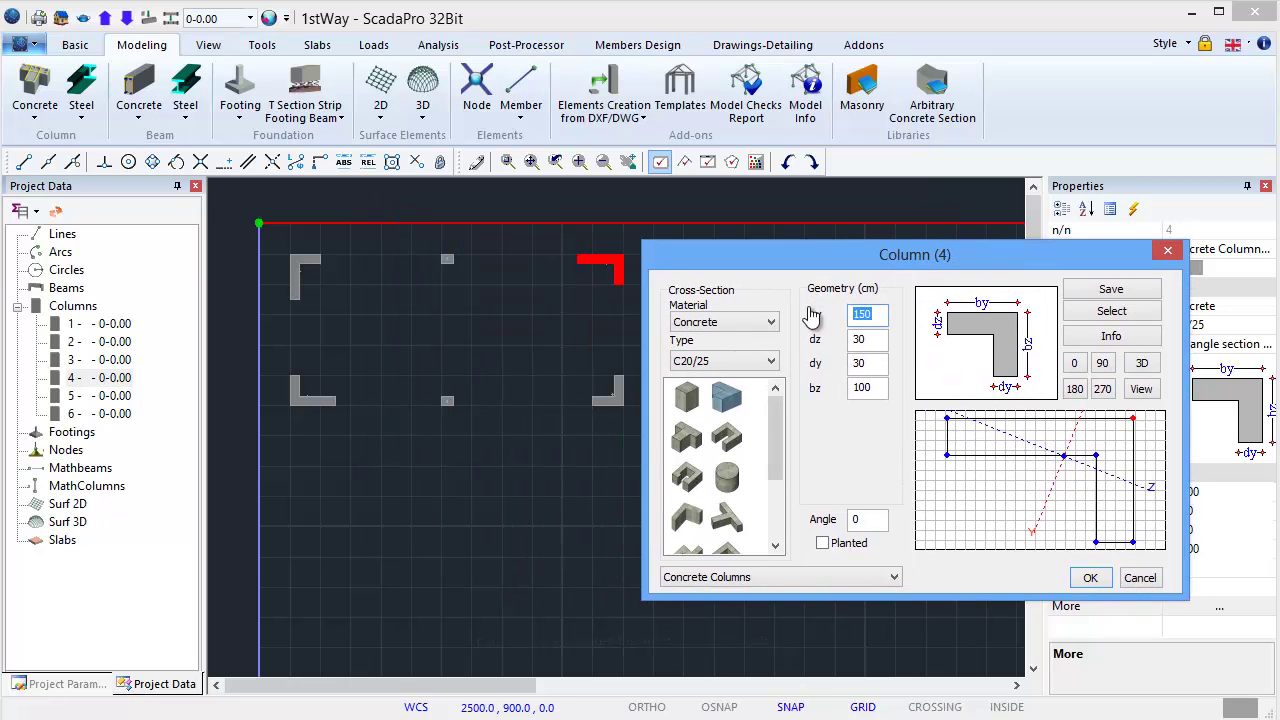
text(100)
click(1090, 578)
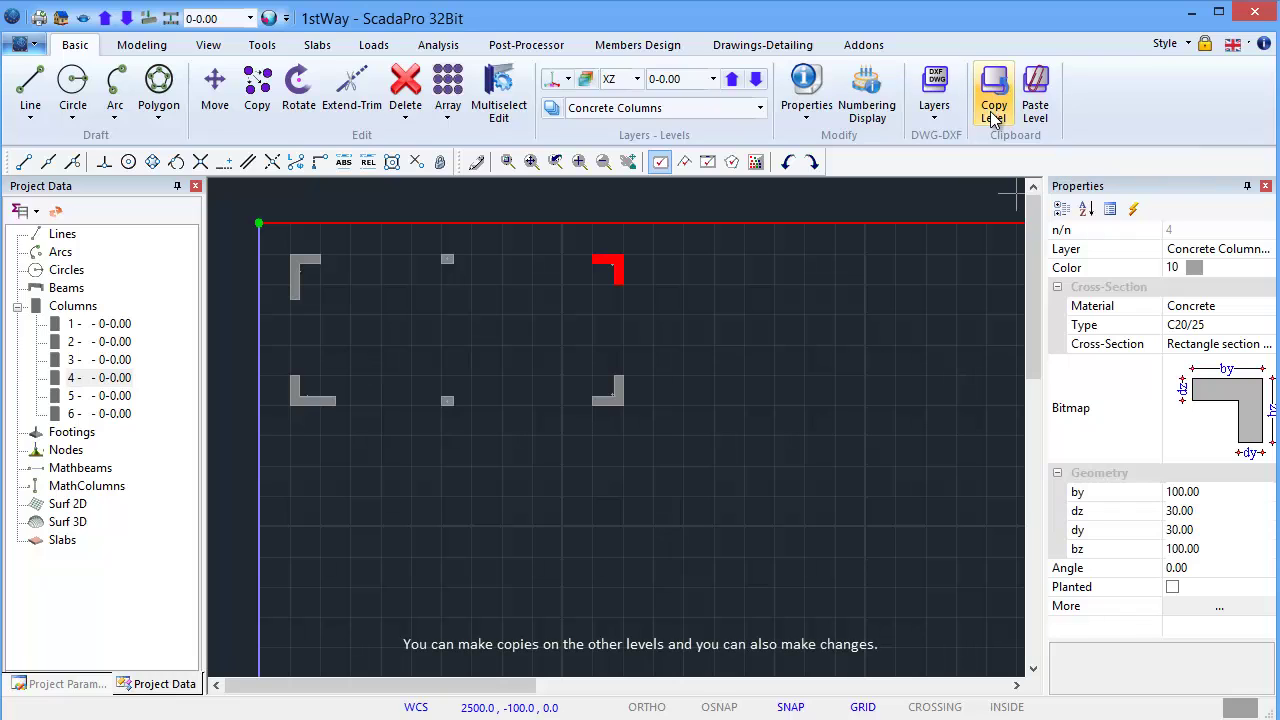
Step: Paste the copied column layout onto levels 1-400.00 and 2-700.00
click(105, 18)
click(1032, 118)
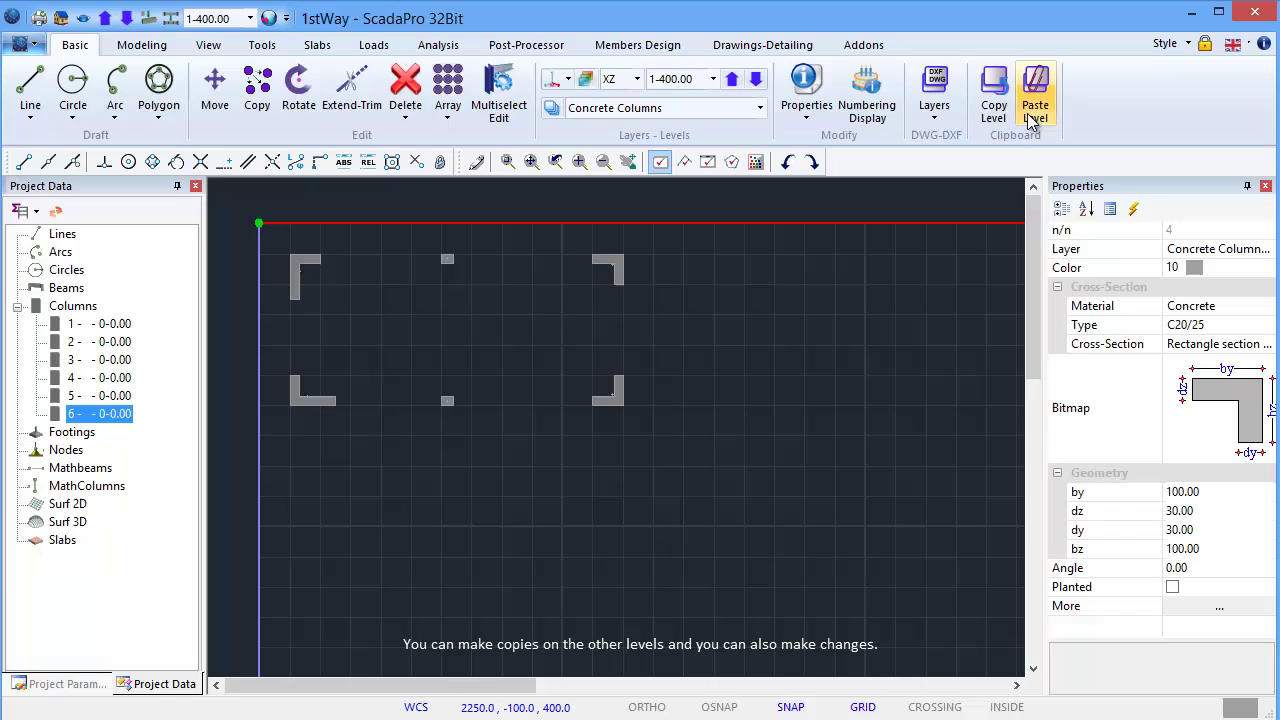
click(105, 18)
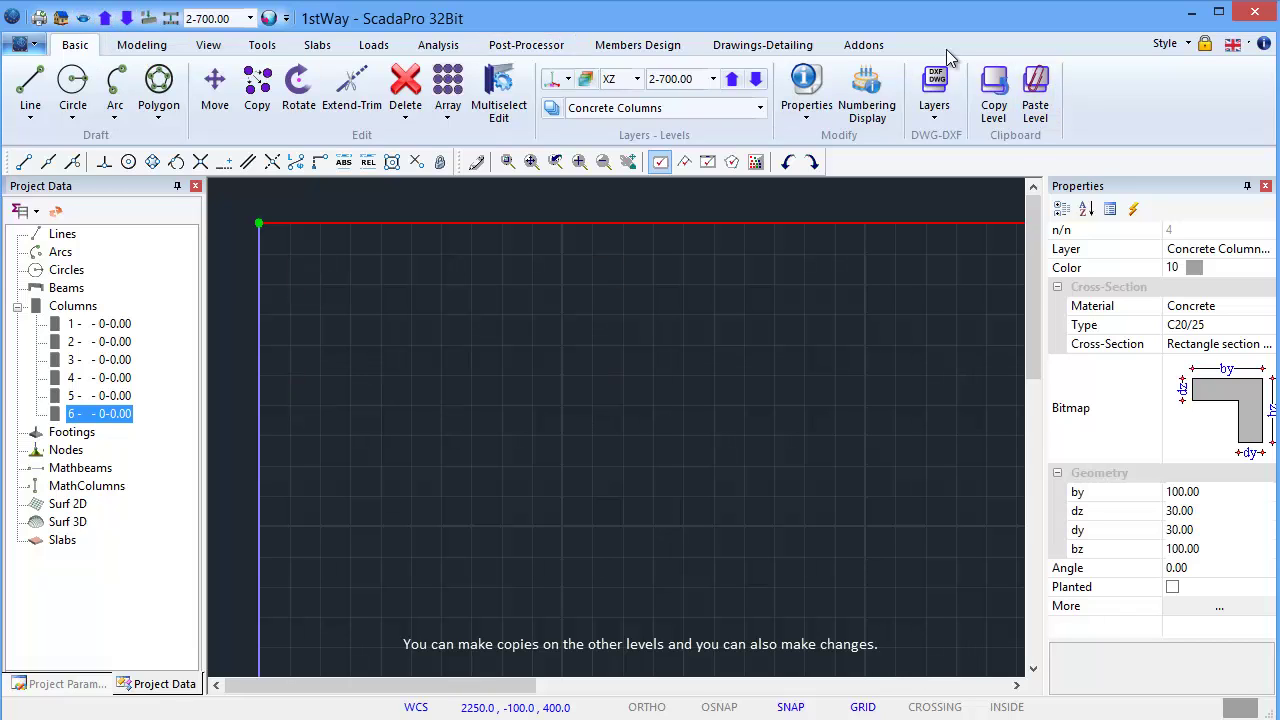
click(1042, 114)
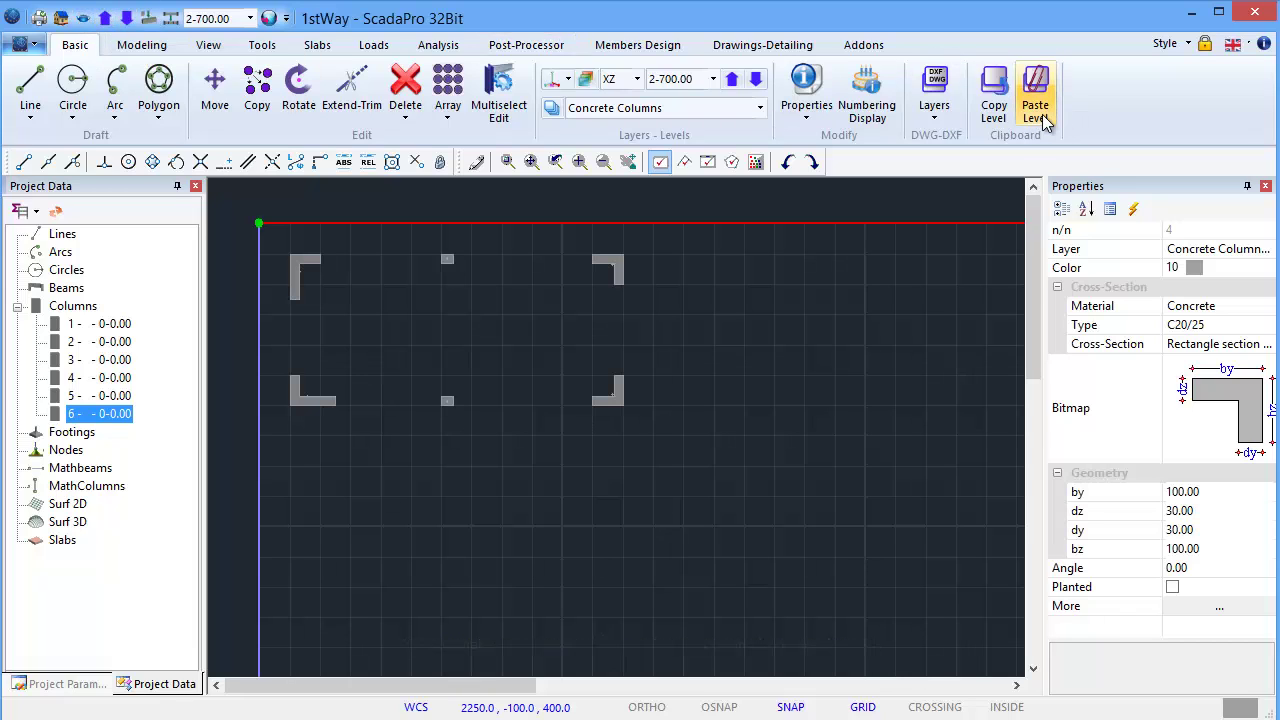
Step: Window-delete the two right-hand columns on level 2-700.00 and calculate the mathematical model
click(405, 112)
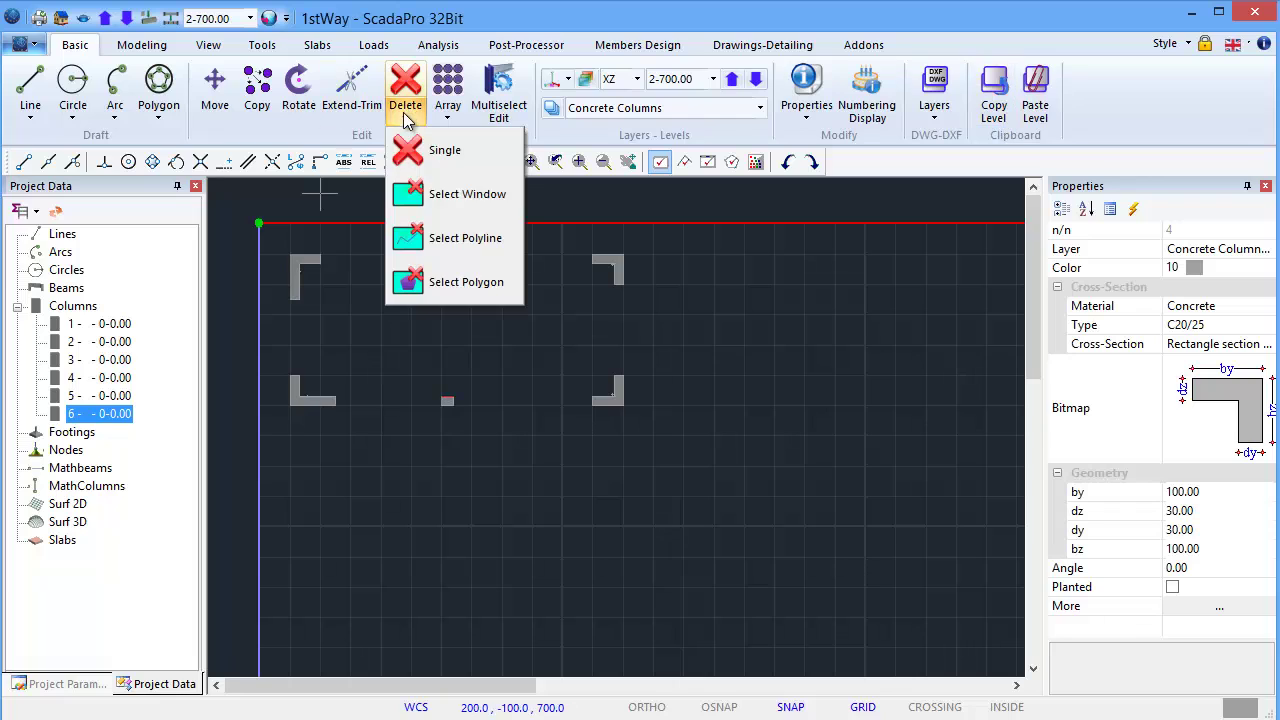
click(470, 195)
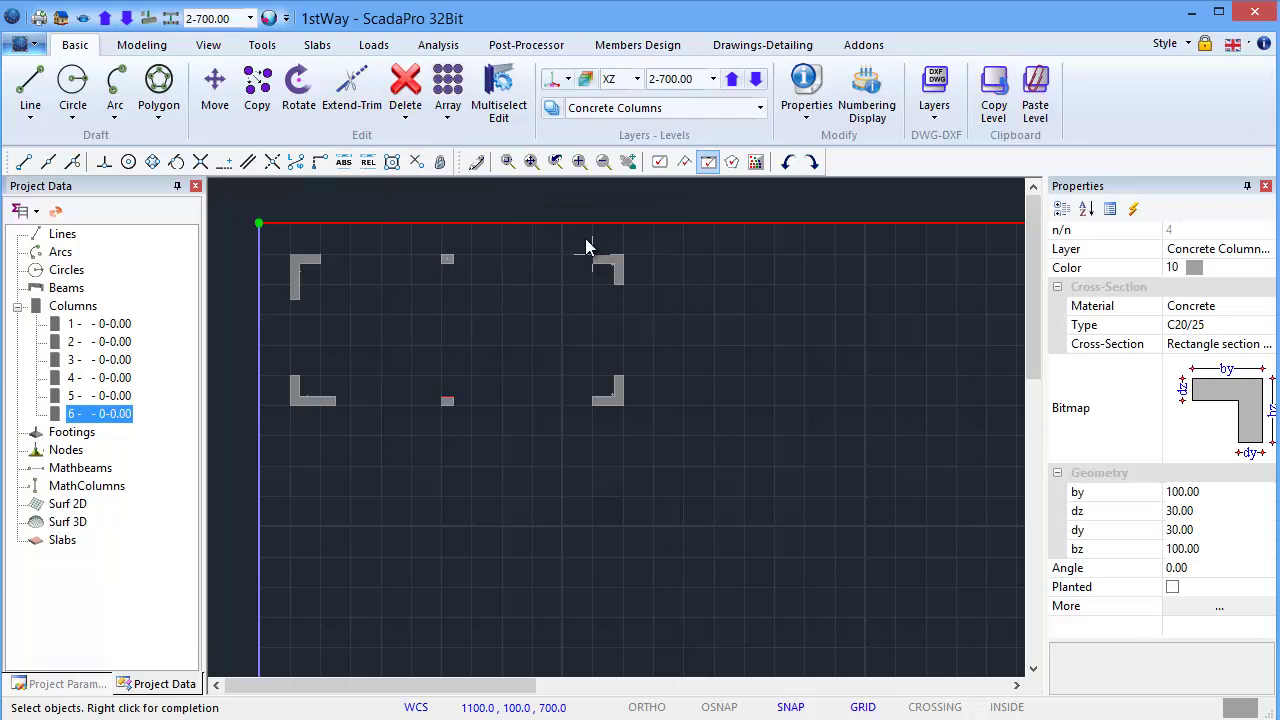
drag(573, 240, 648, 418)
right_click(648, 418)
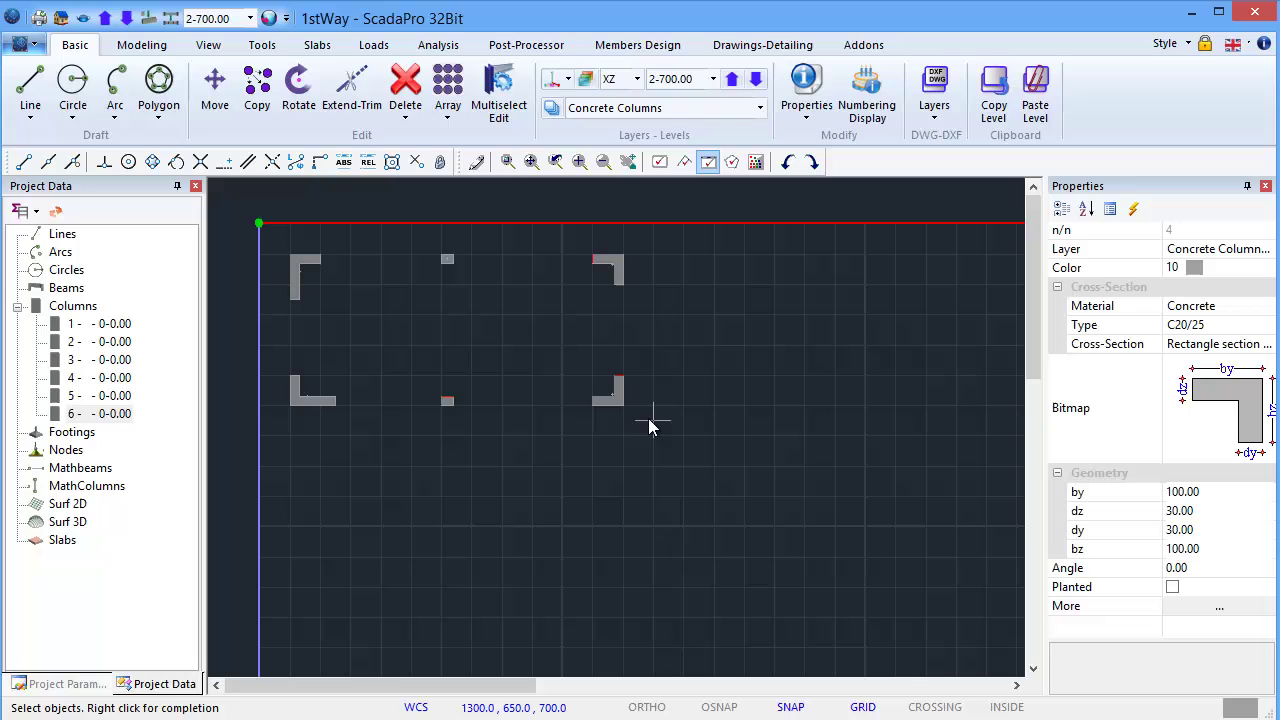
click(171, 19)
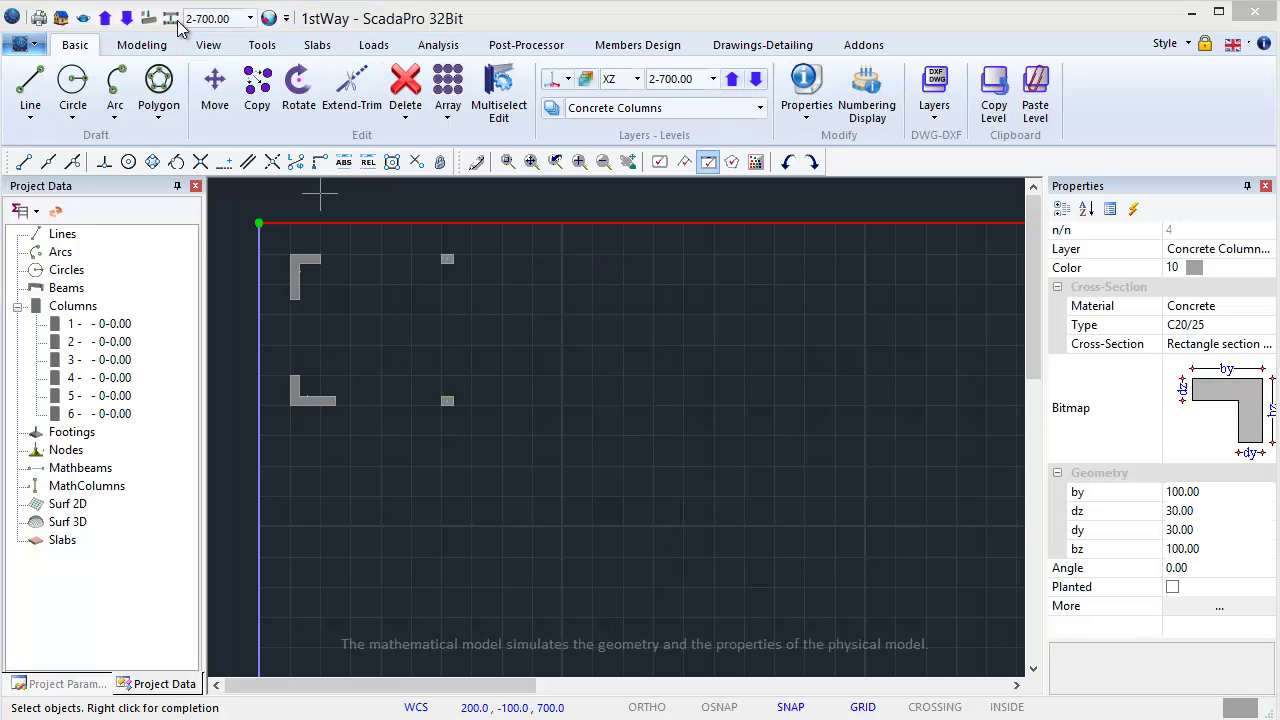
click(588, 470)
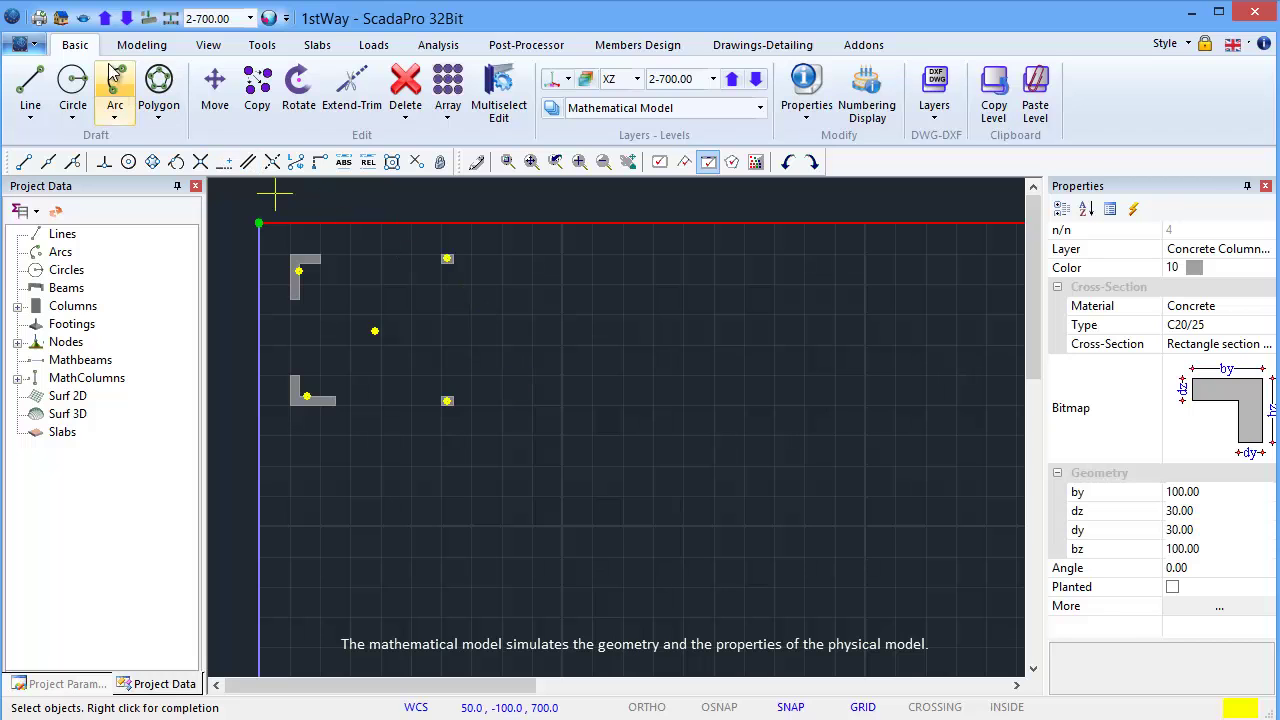
Step: View the column frame in 3D, briefly rendered solid, then return to wireframe
click(61, 18)
scroll(395, 468, up, 5)
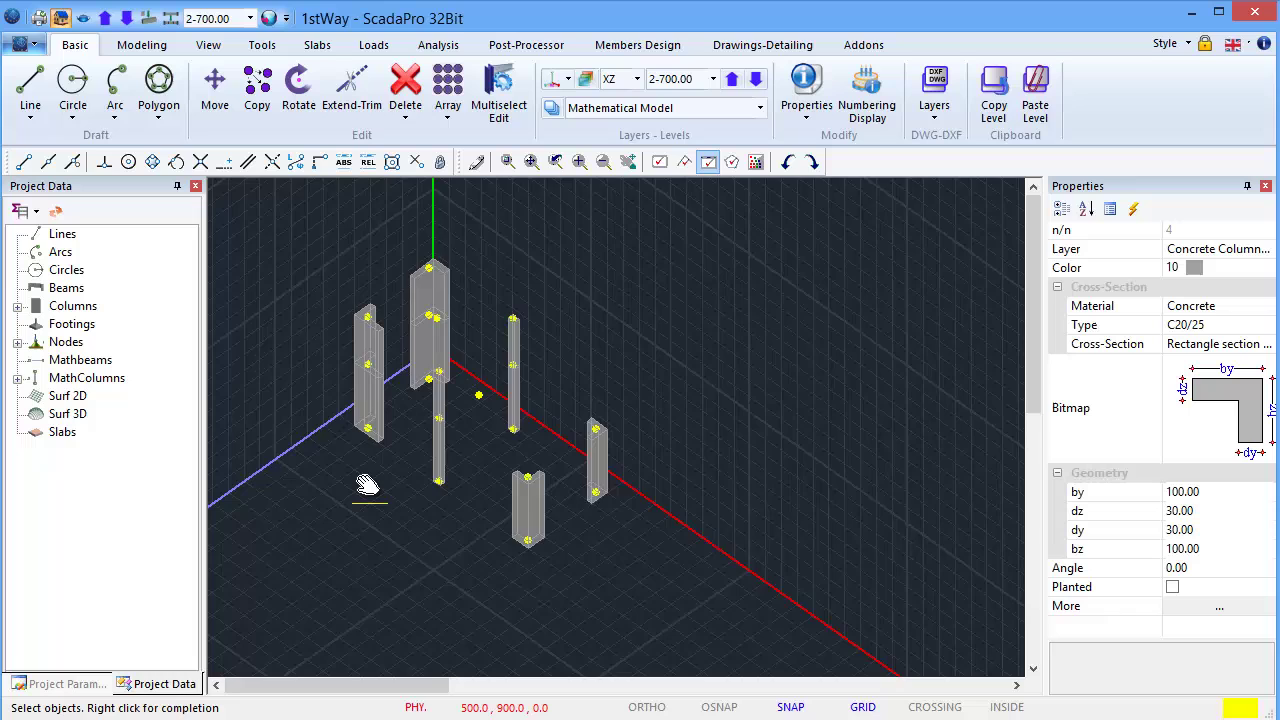
click(84, 20)
mouse_move(594, 472)
middle_down()
mouse_move(687, 391)
mouse_move(703, 331)
mouse_move(726, 491)
mouse_move(695, 586)
mouse_move(607, 560)
mouse_move(646, 579)
middle_up()
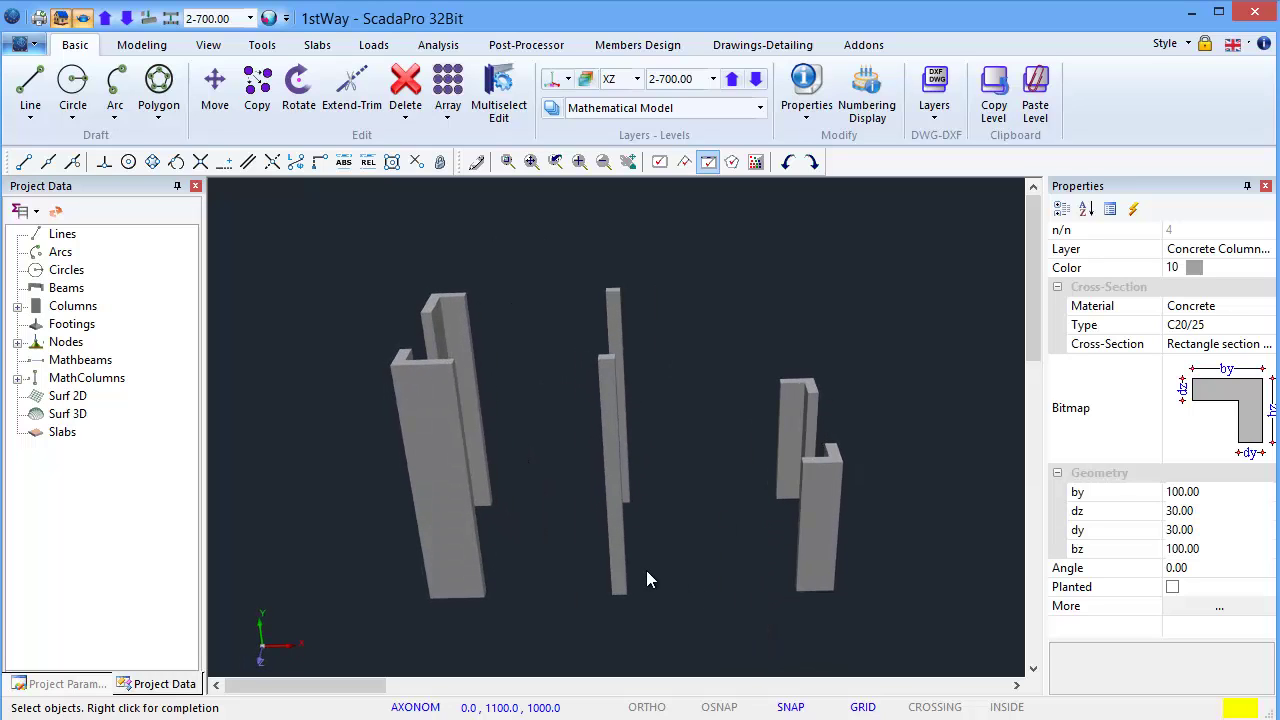
click(84, 20)
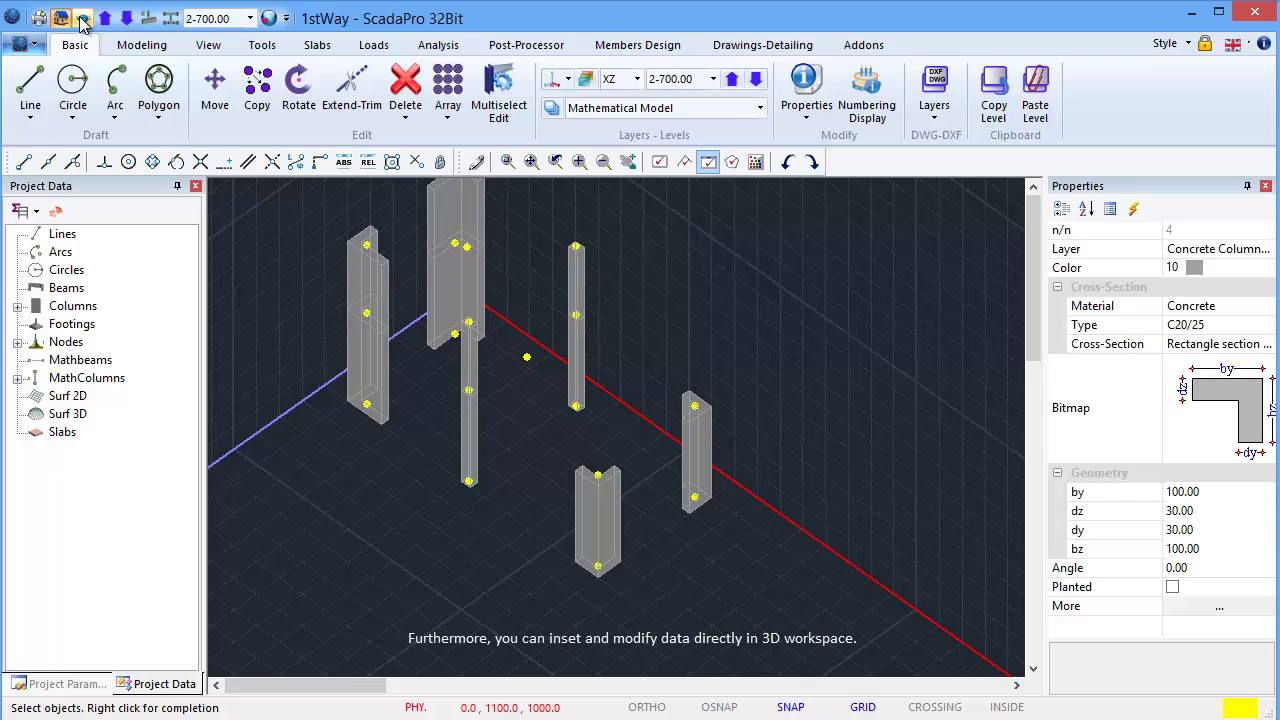
click(141, 45)
Step: Set up an L-section concrete beam 30×60 cm with a 15 cm flange
click(145, 121)
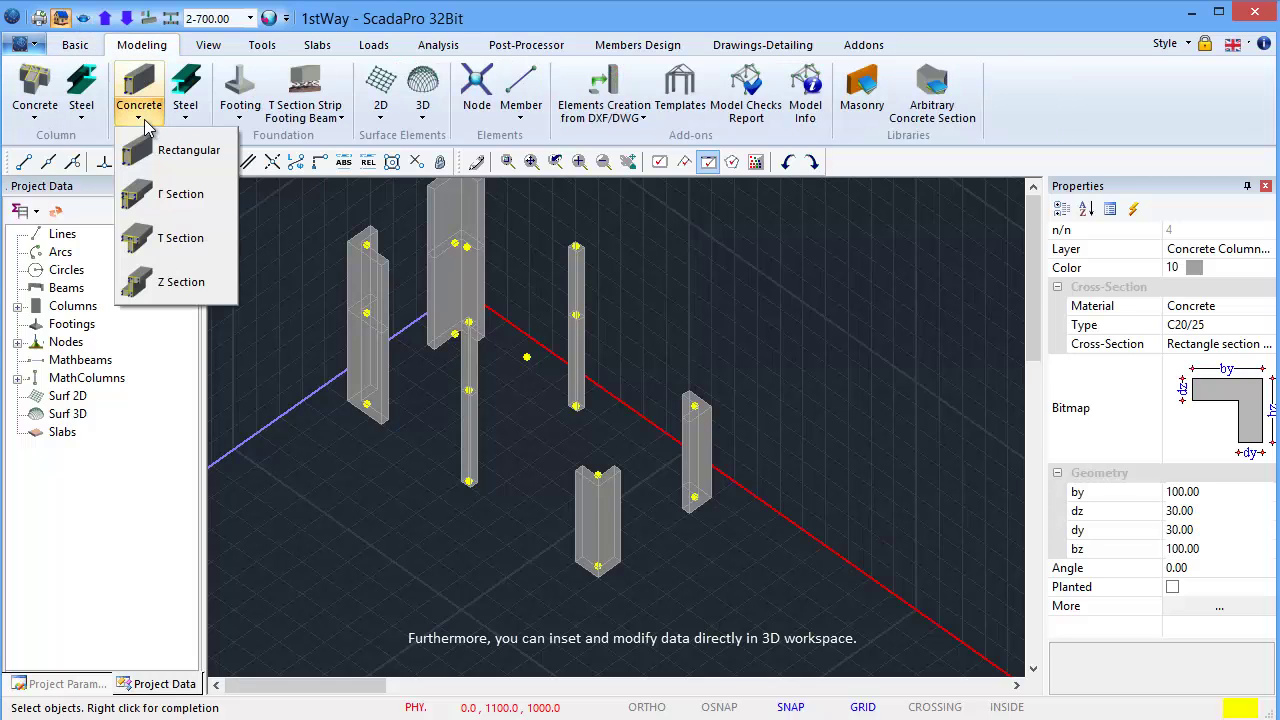
click(180, 196)
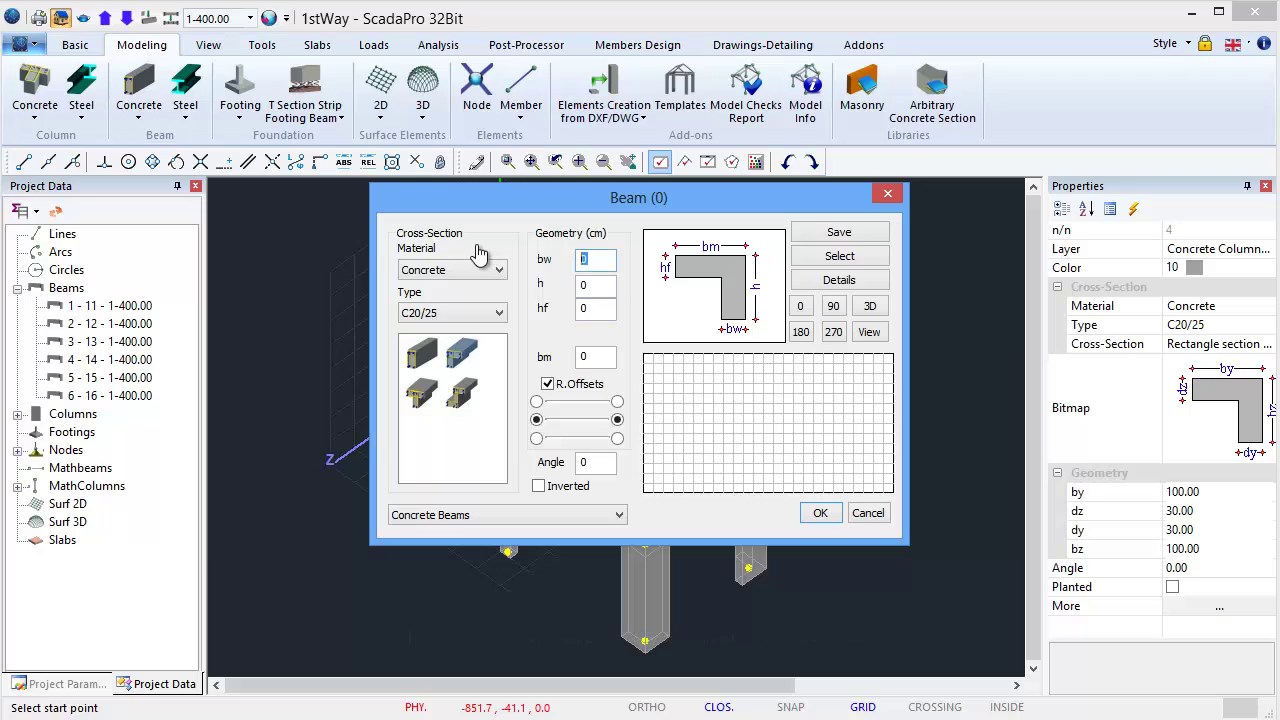
text(30)
key(Tab)
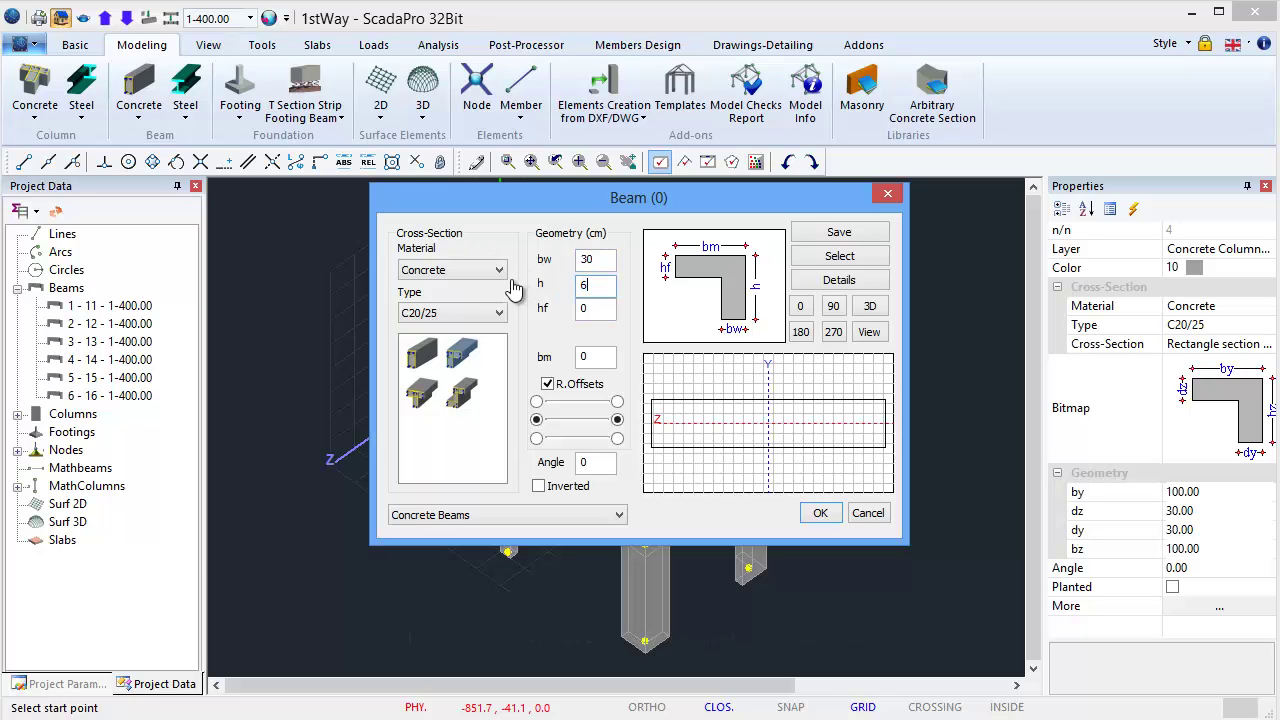
text(60)
key(Tab)
text(15)
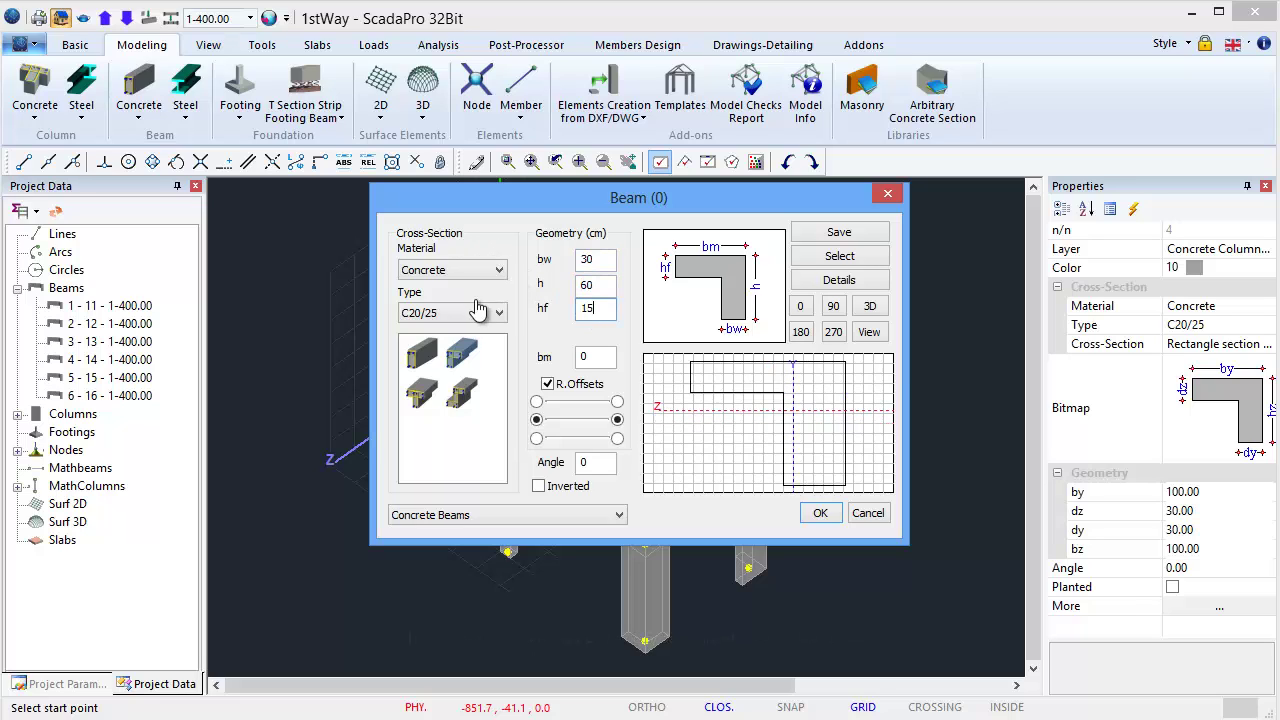
click(820, 514)
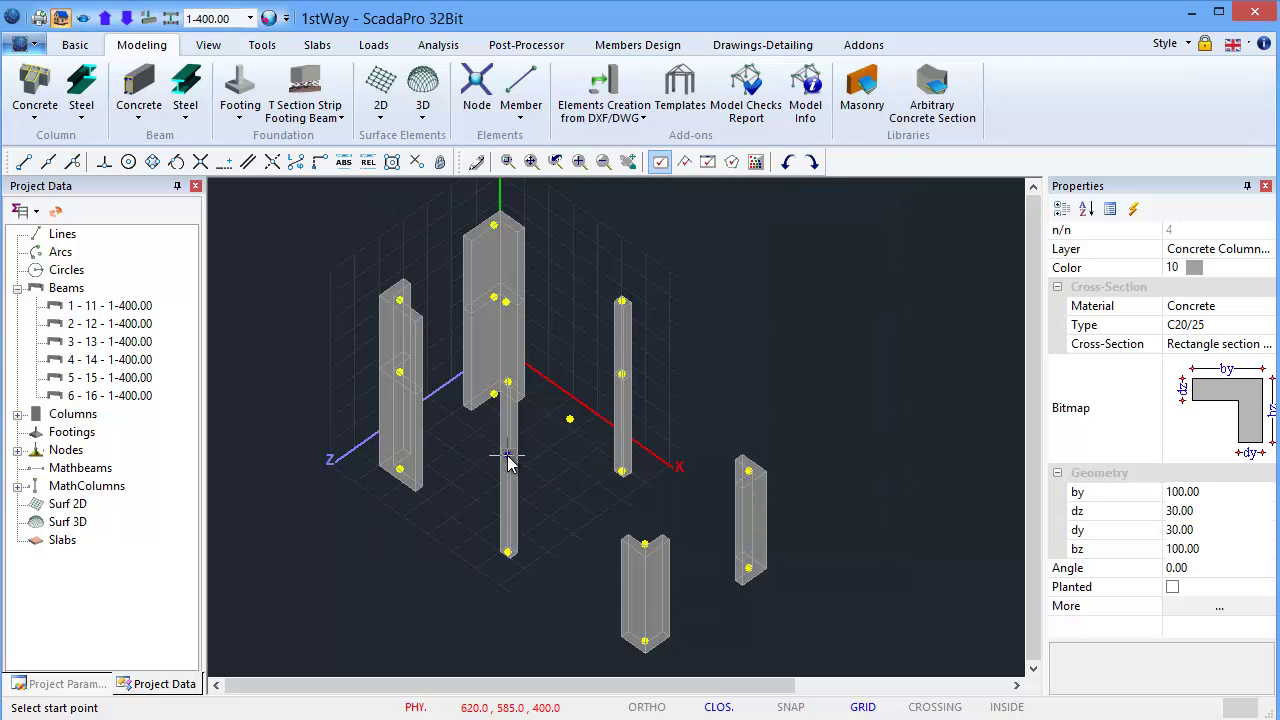
Step: Draw concrete beams between the level-1 column nodes
click(512, 456)
click(621, 376)
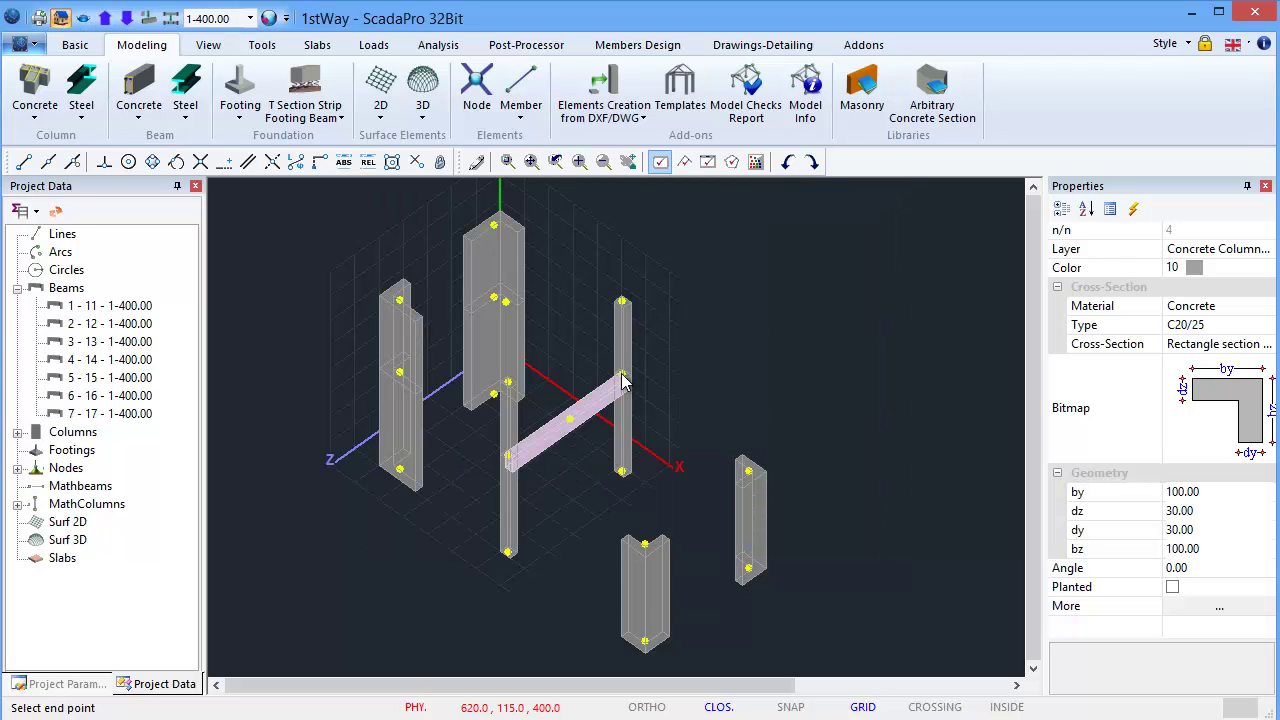
scroll(660, 420, up, 3)
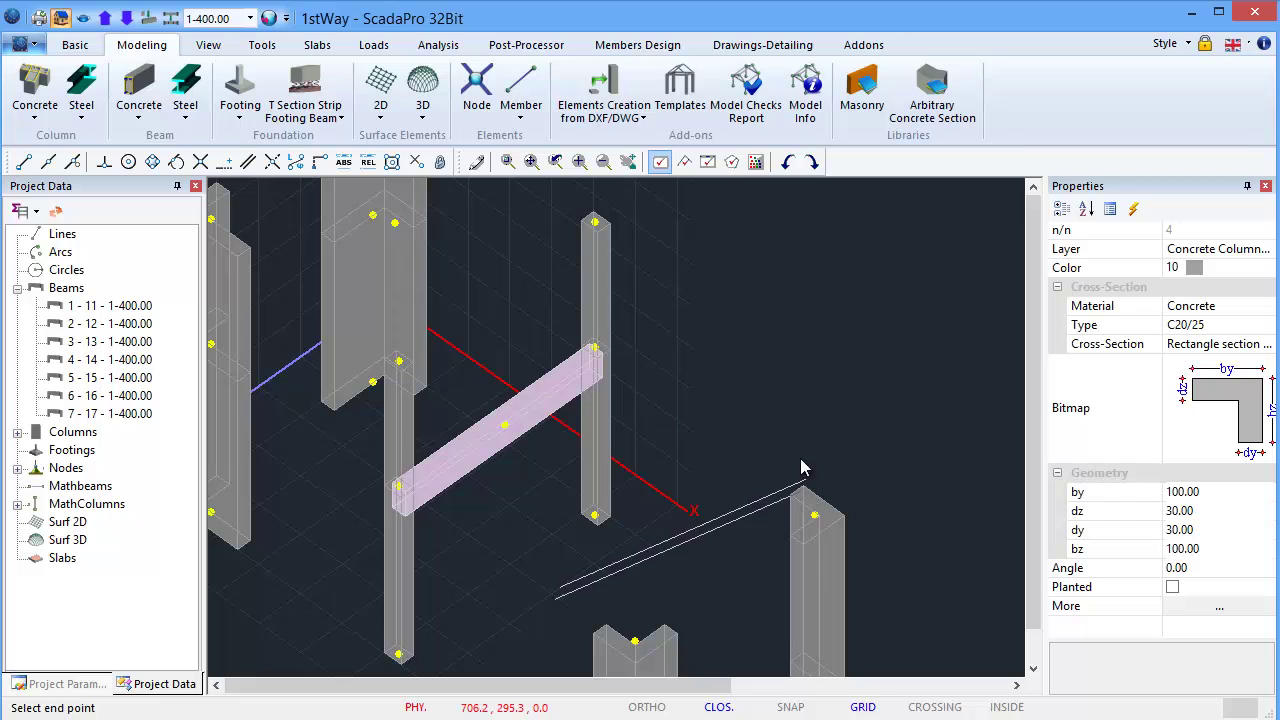
click(424, 222)
scroll(520, 308, down, 2)
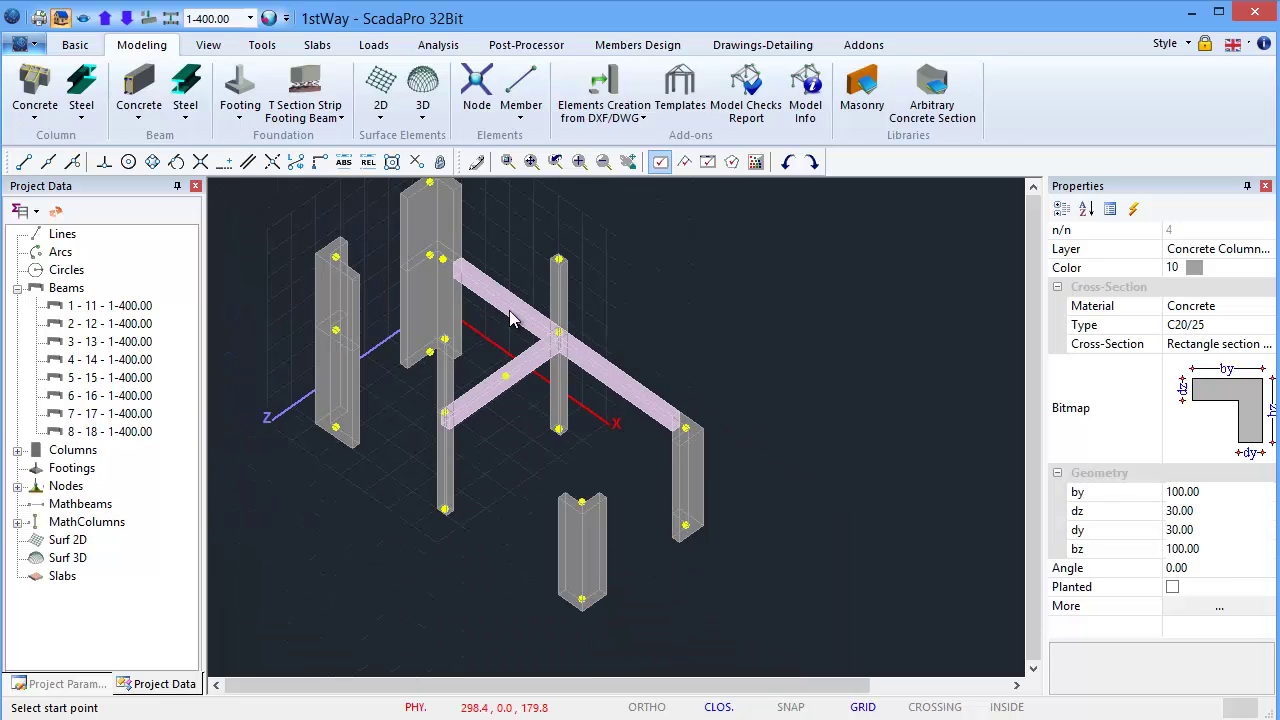
click(581, 501)
scroll(581, 501, up, 2)
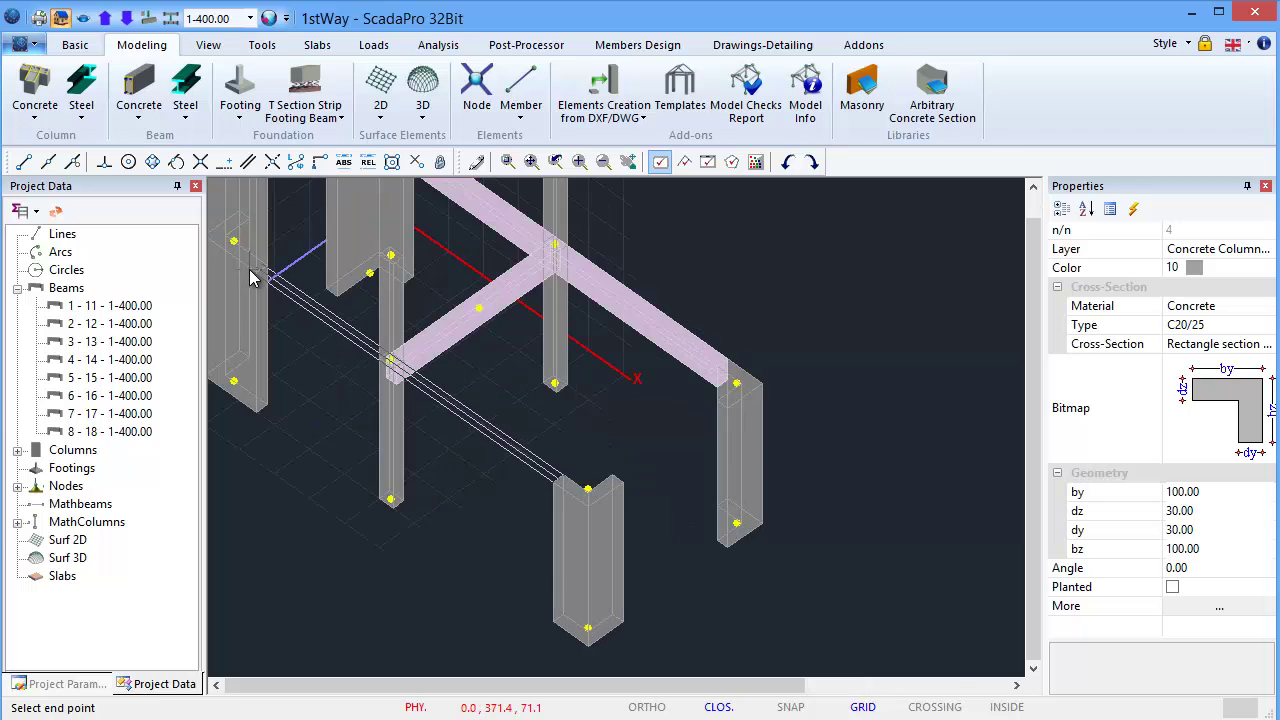
click(251, 274)
scroll(640, 540, down, 3)
scroll(715, 477, up, 5)
click(715, 477)
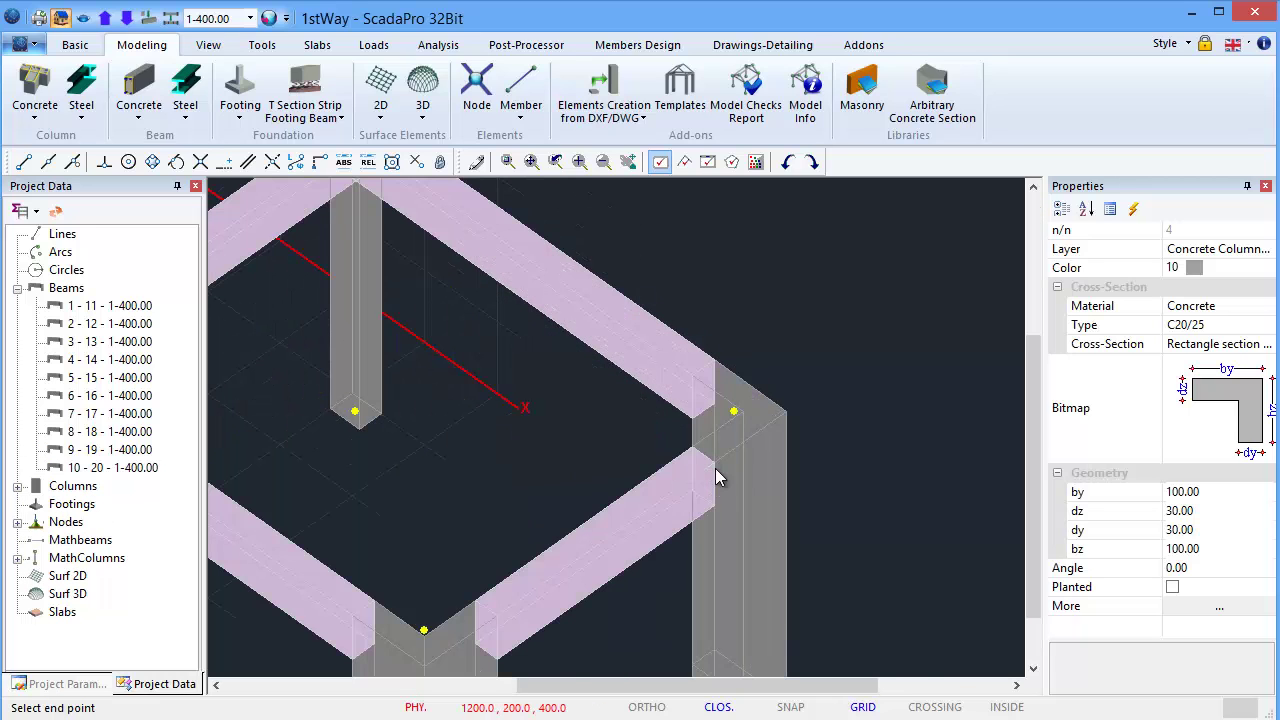
key(Escape)
scroll(715, 477, down, 3)
Step: Rotate the 3D view and draw a beam spanning between the two facing columns
middle_drag(471, 380, 766, 480)
scroll(766, 480, up, 4)
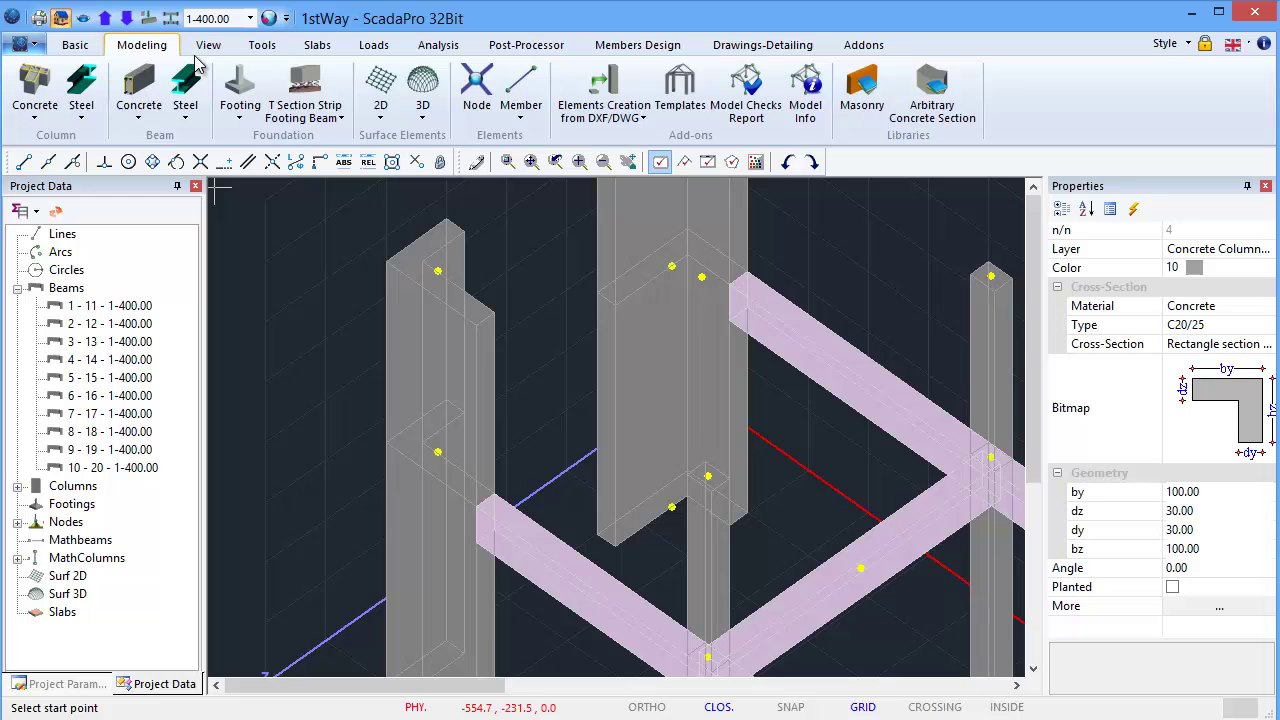
click(206, 45)
middle_drag(698, 545, 504, 522)
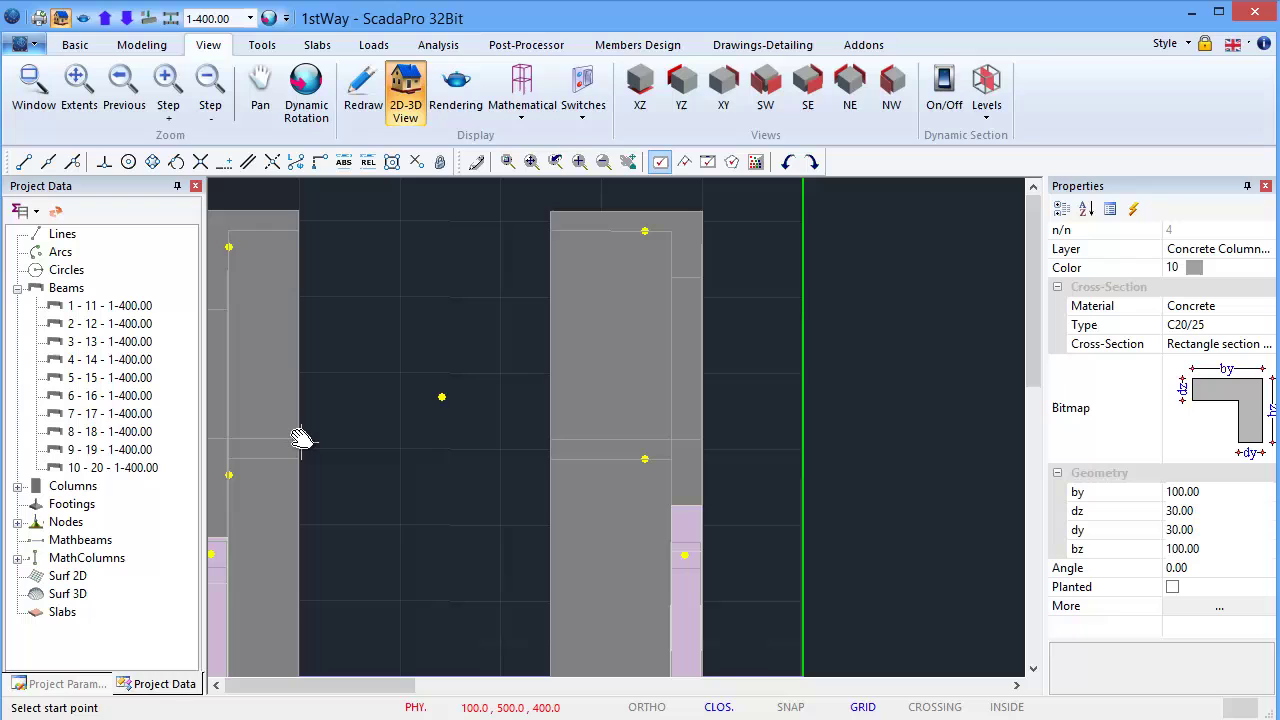
click(300, 437)
click(551, 436)
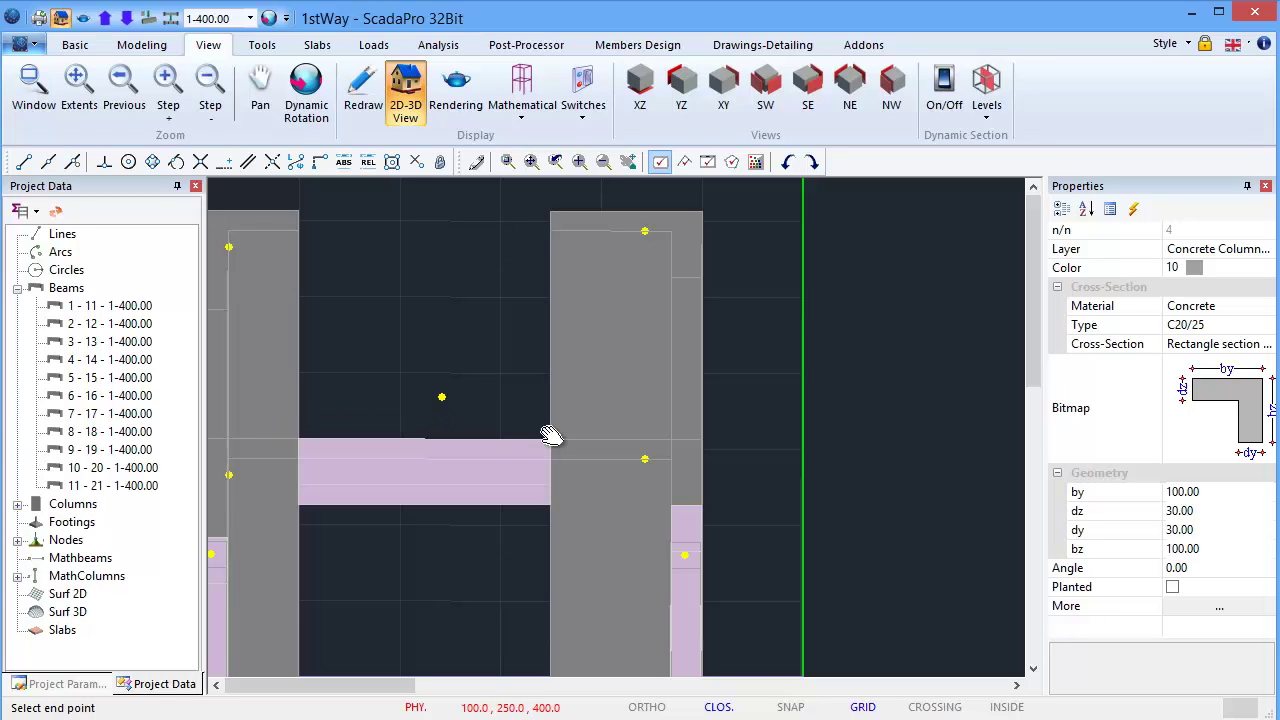
Step: In plan view at level 2-700.00, select the L-section concrete beam type and accept its settings
click(60, 18)
click(105, 18)
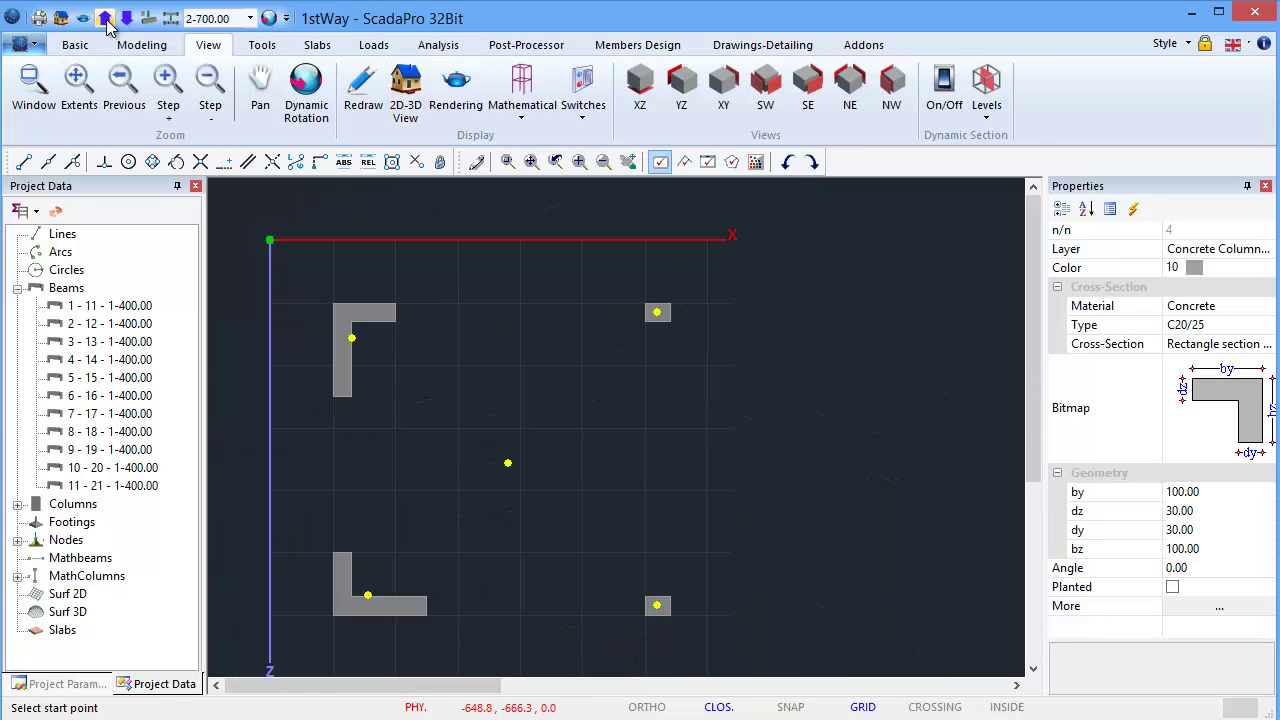
click(141, 45)
click(148, 116)
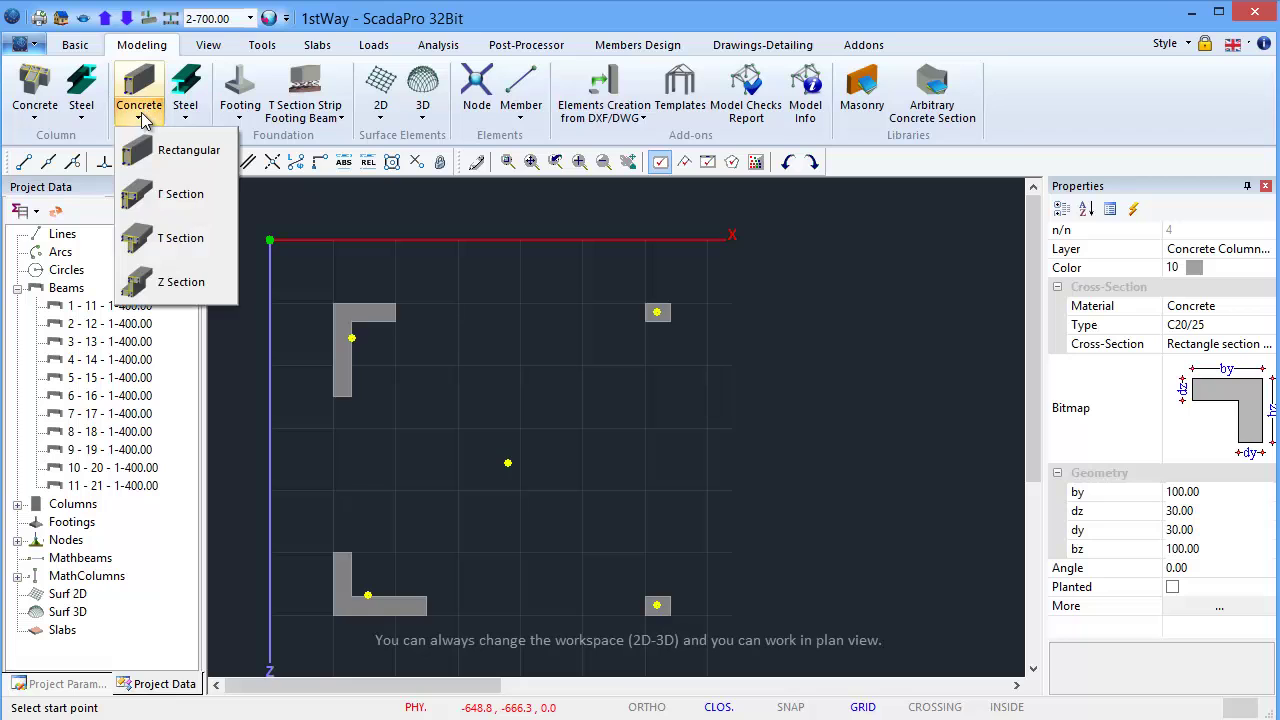
click(181, 200)
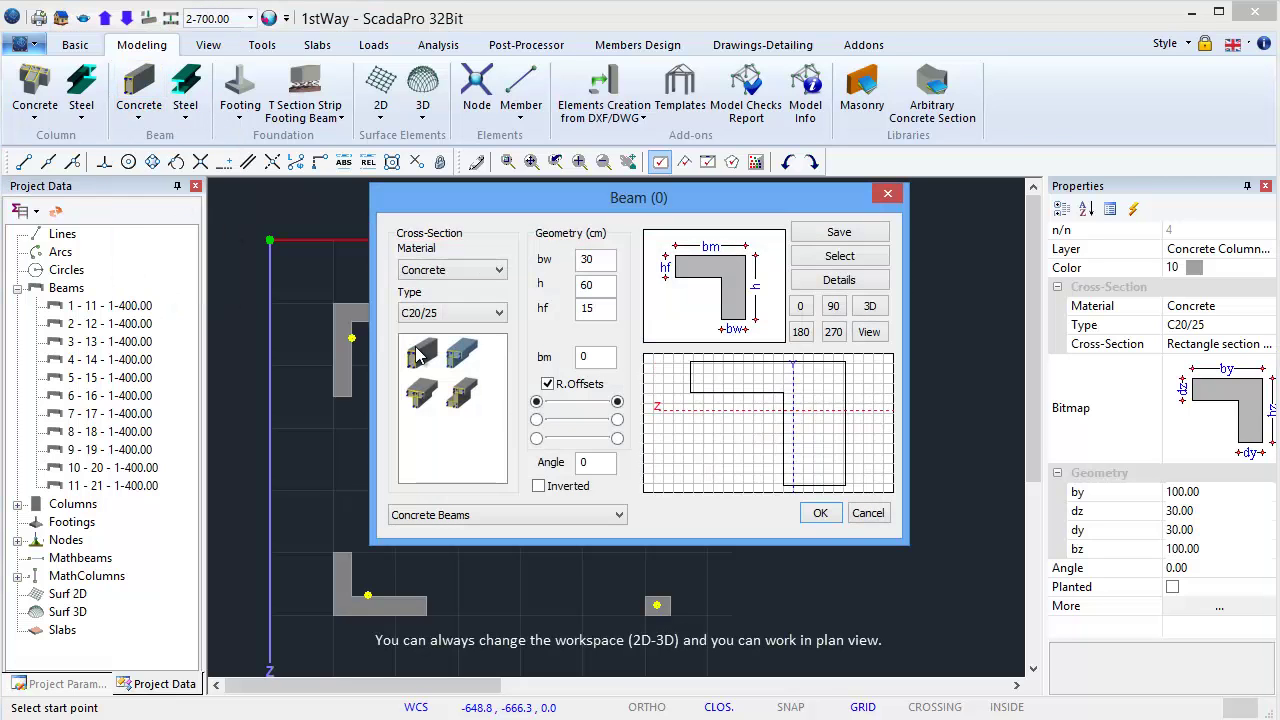
click(817, 524)
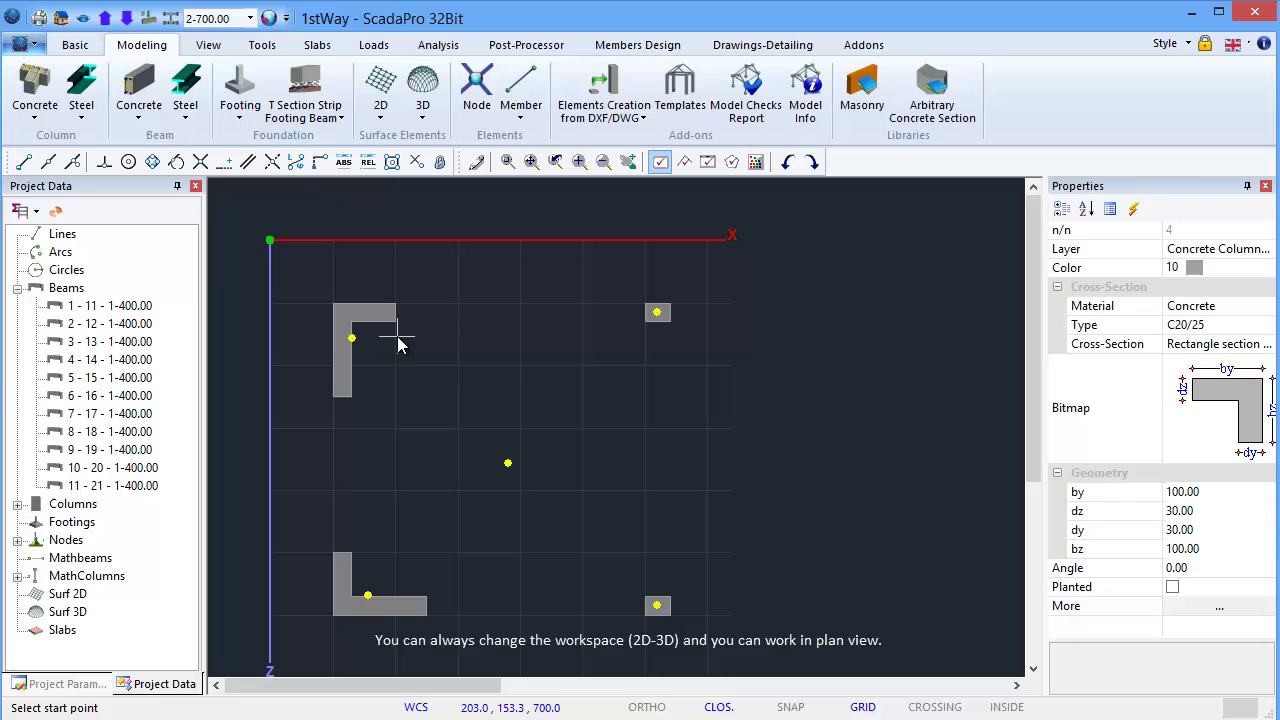
Step: Draw the top, right, bottom and left L-section beams between the four columns, then return to 3D
click(394, 313)
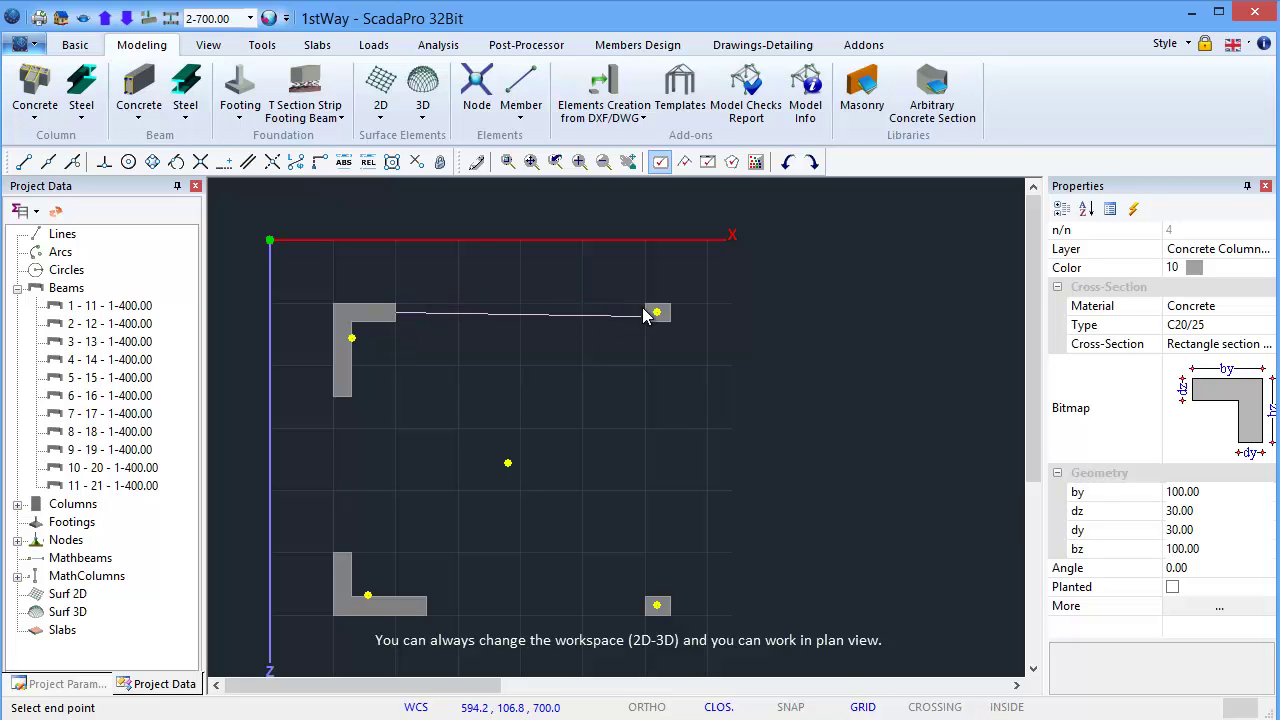
click(654, 311)
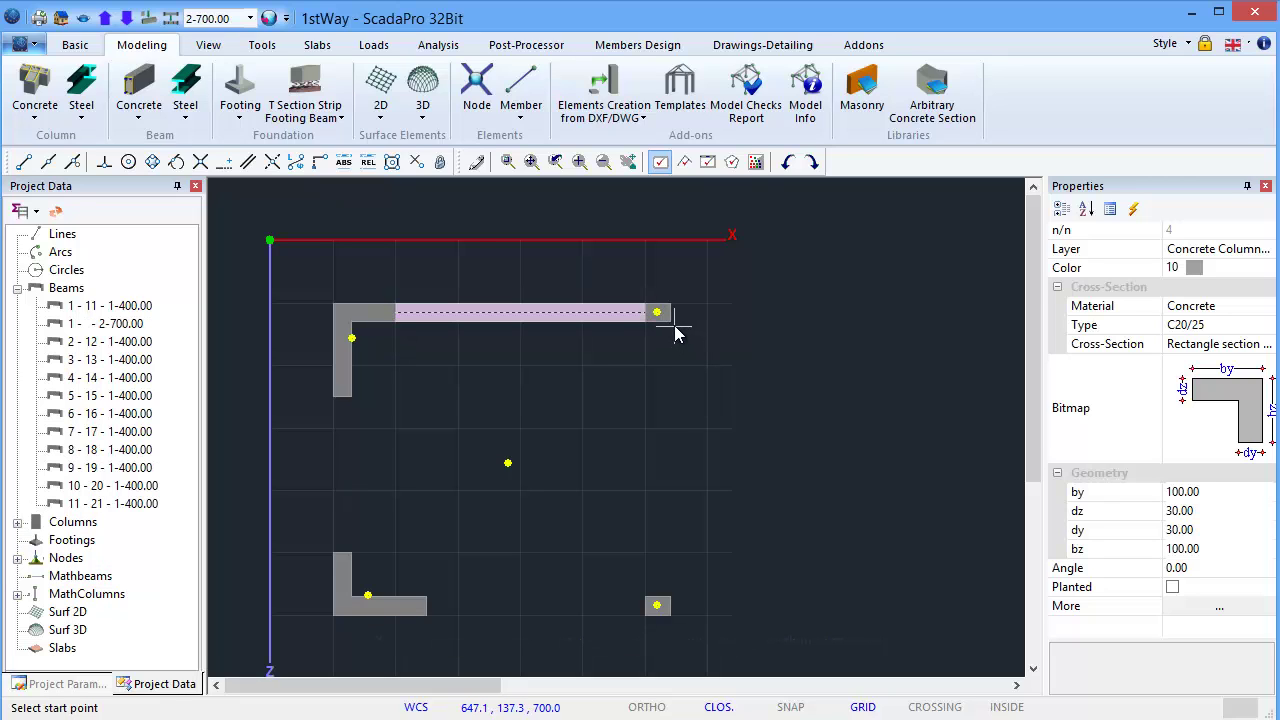
click(662, 316)
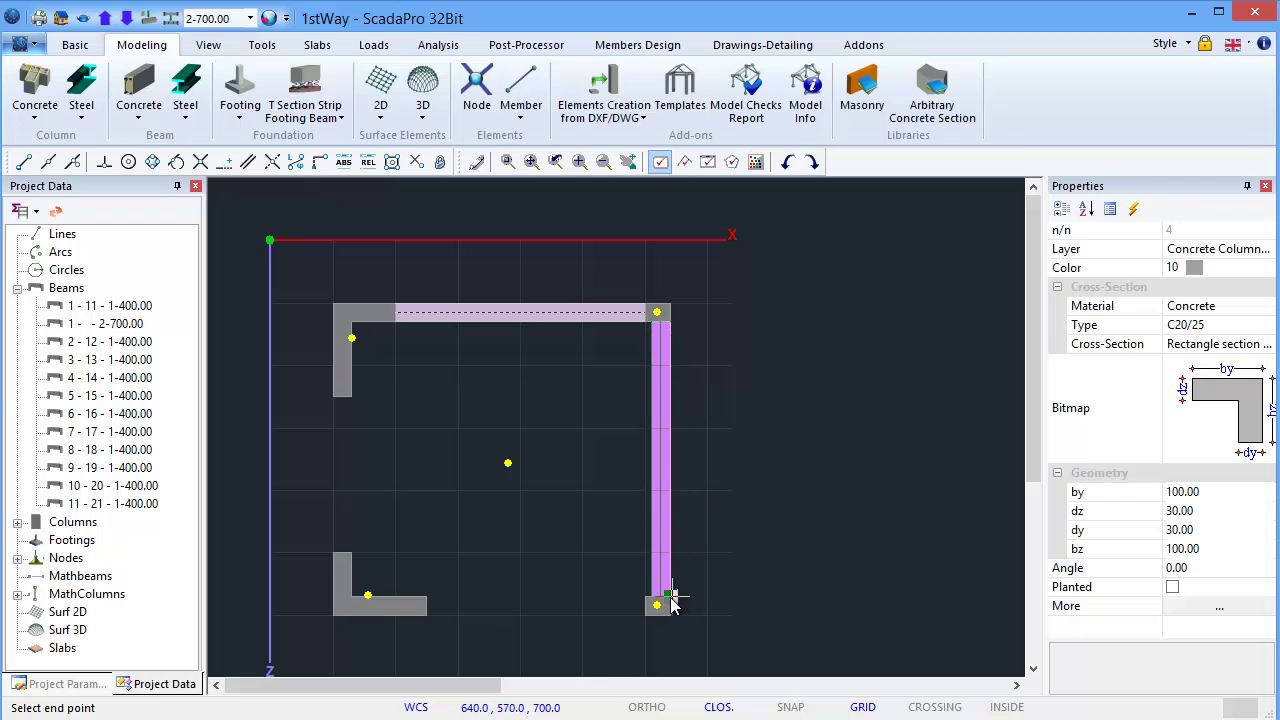
click(668, 588)
click(644, 614)
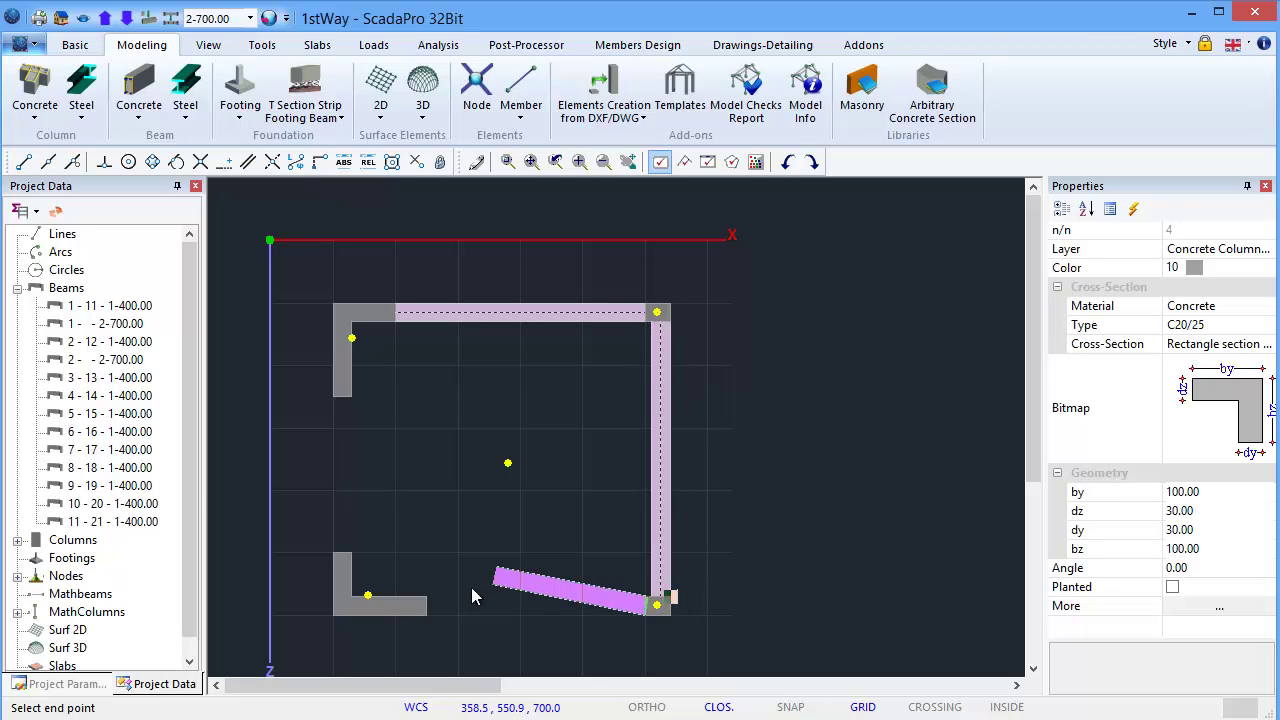
click(418, 606)
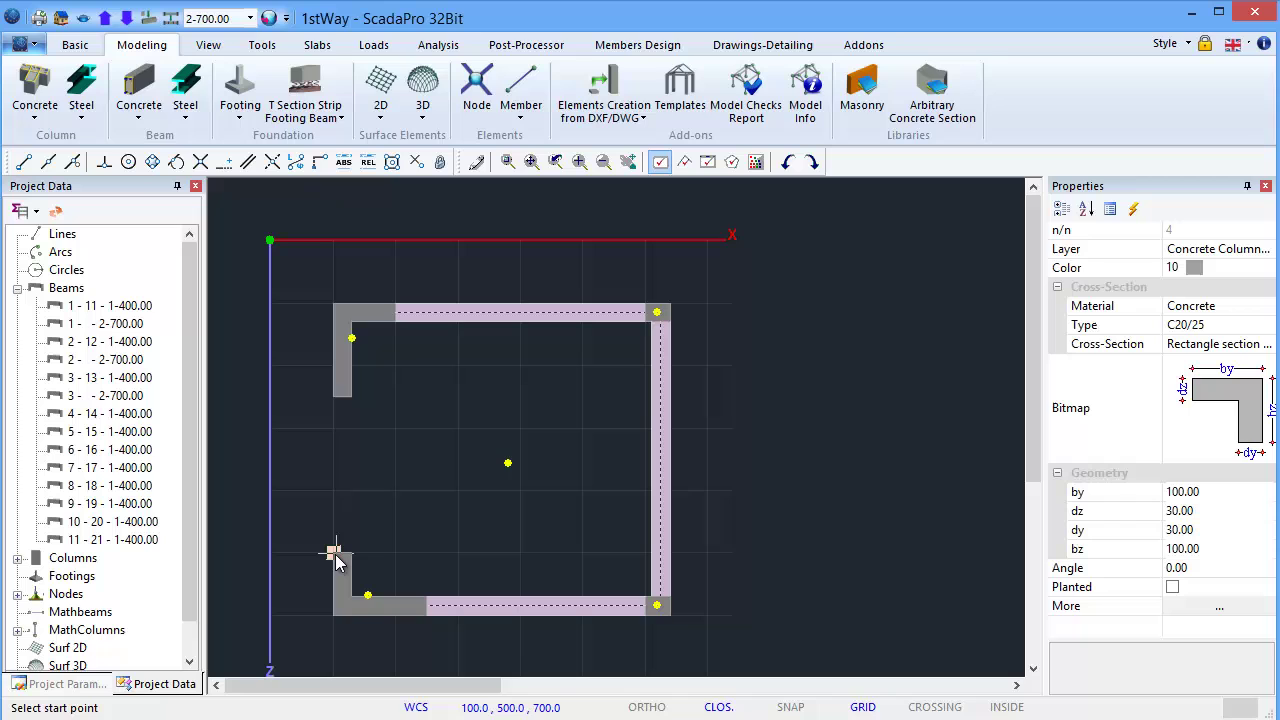
click(335, 558)
click(336, 396)
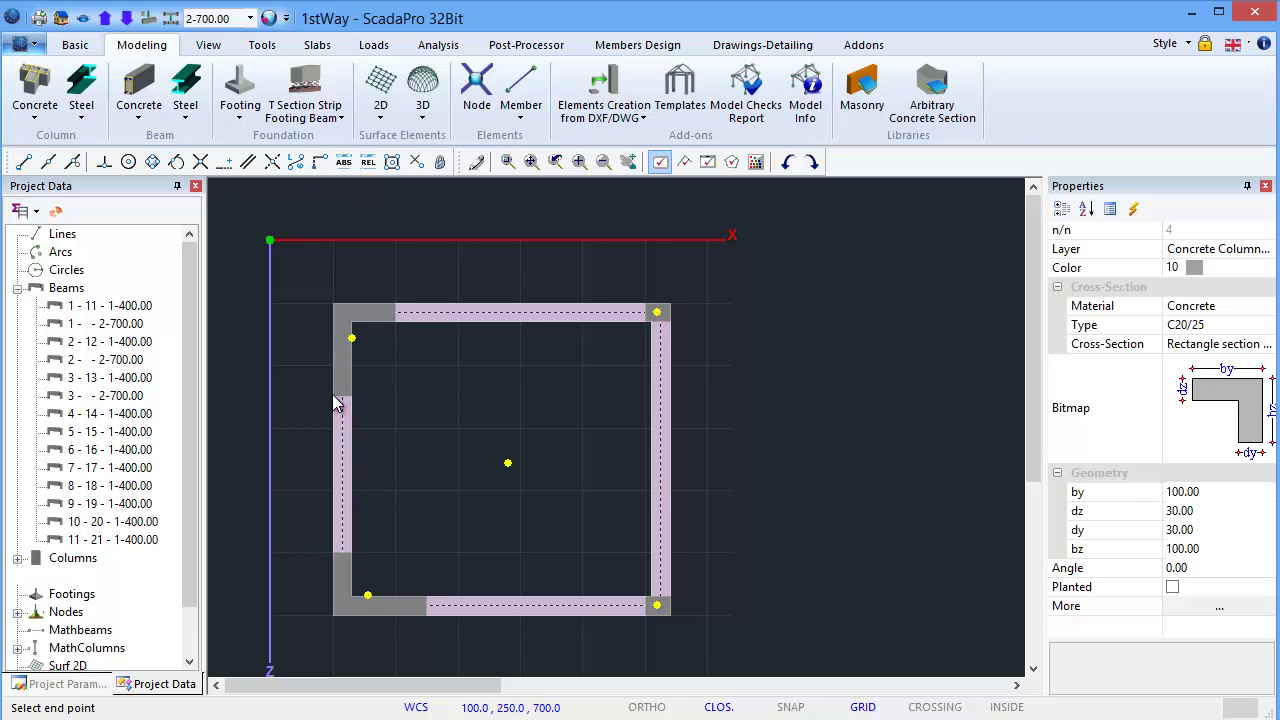
click(62, 18)
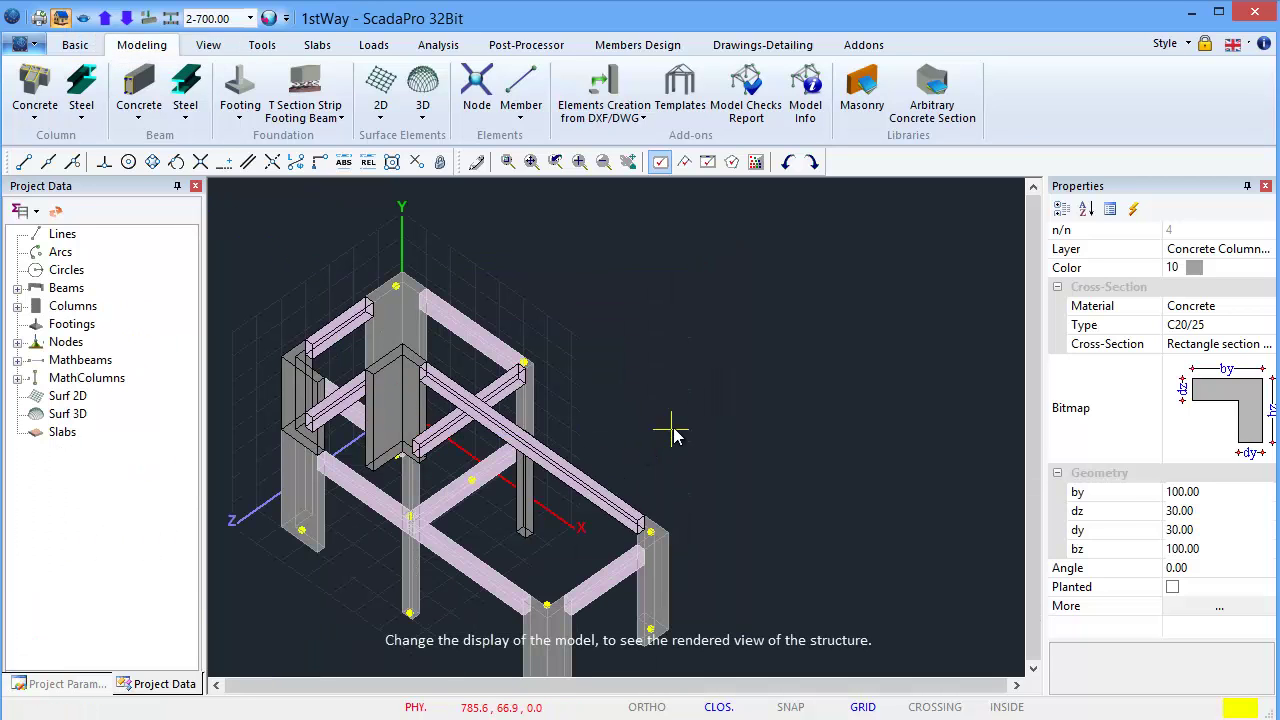
Step: Zoom in, switch to the solid Rendering display, and orbit the frame to a lower viewpoint
scroll(563, 408, up, 2)
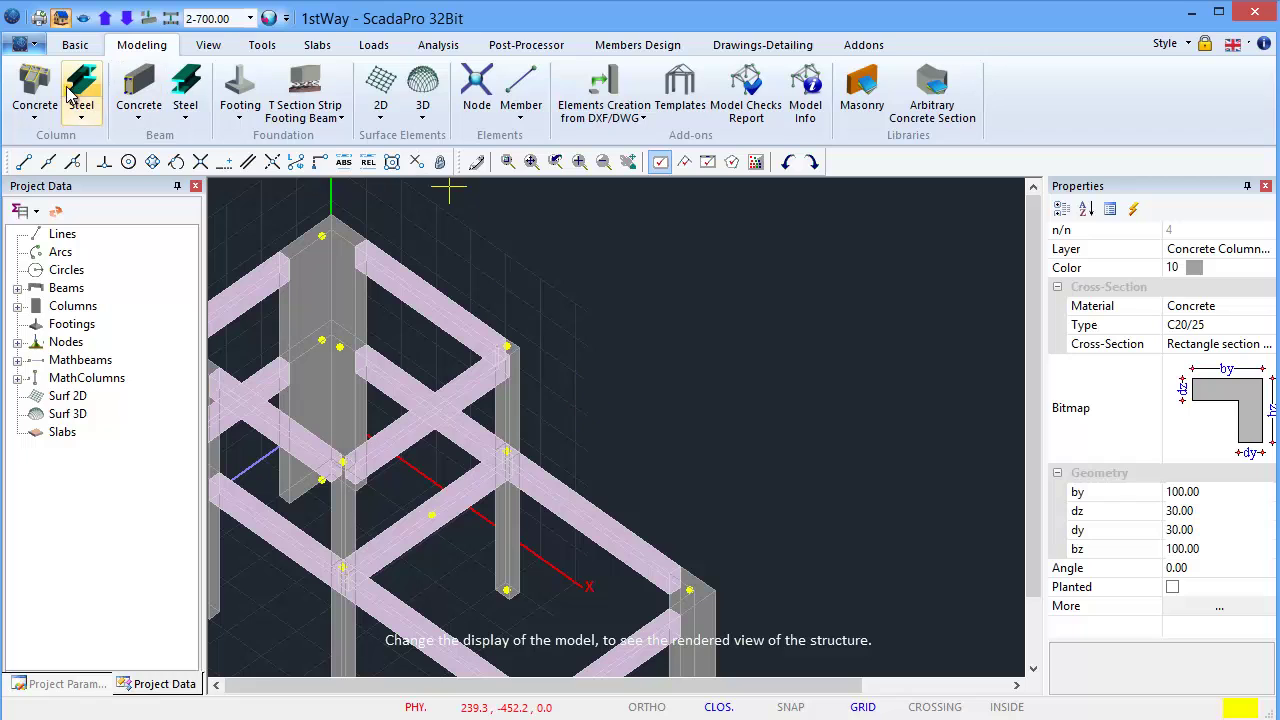
click(81, 19)
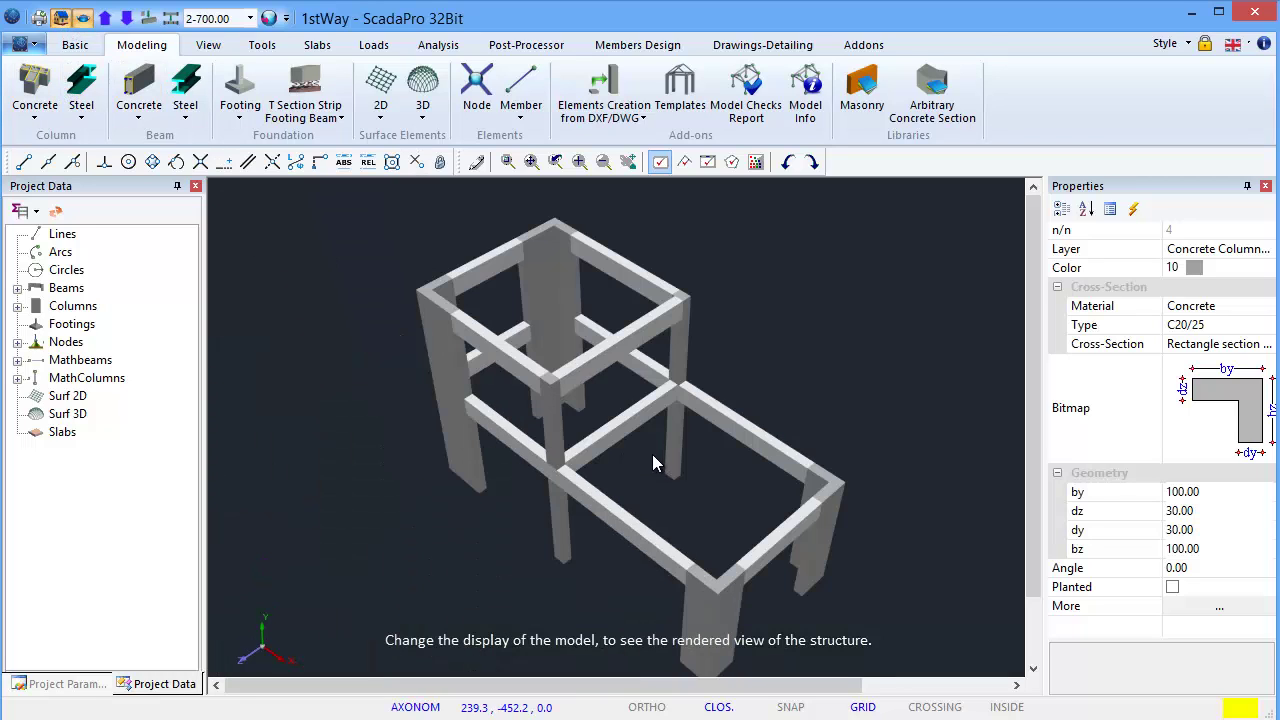
middle_drag(652, 454, 649, 367)
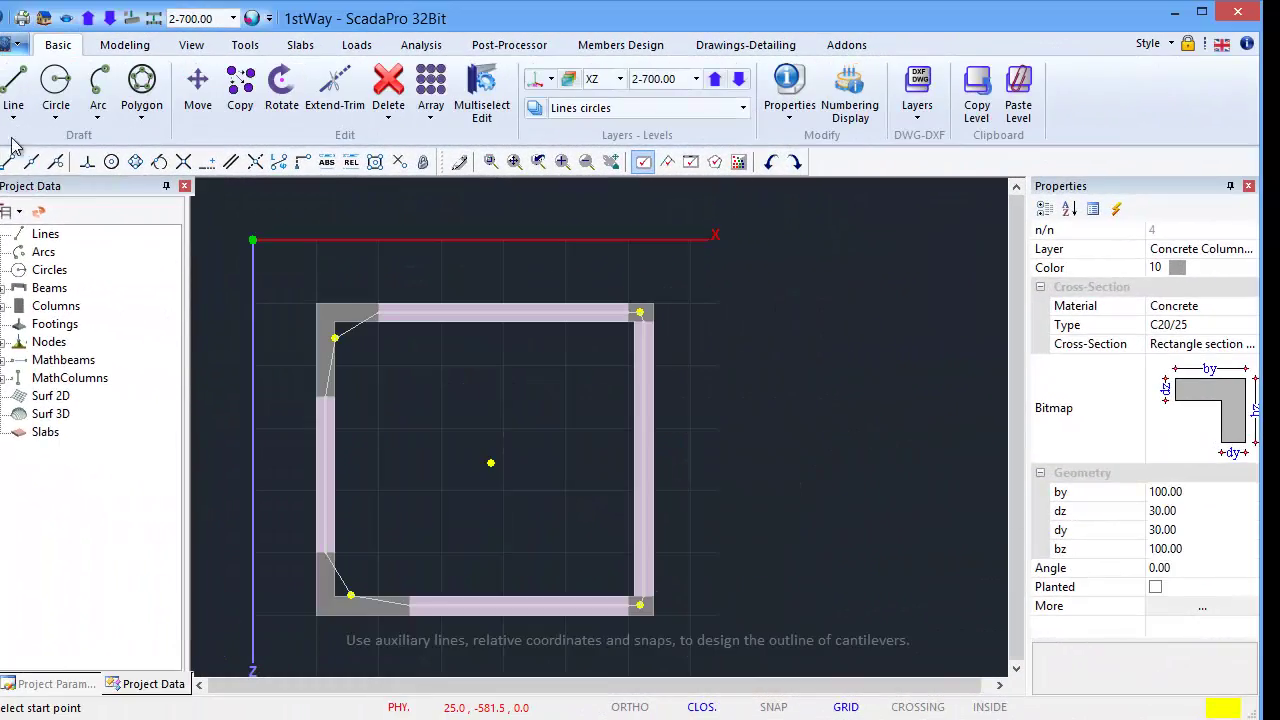
Step: Draw single lines outlining a cantilever from a relative X=150 offset right of the top-right column
click(13, 114)
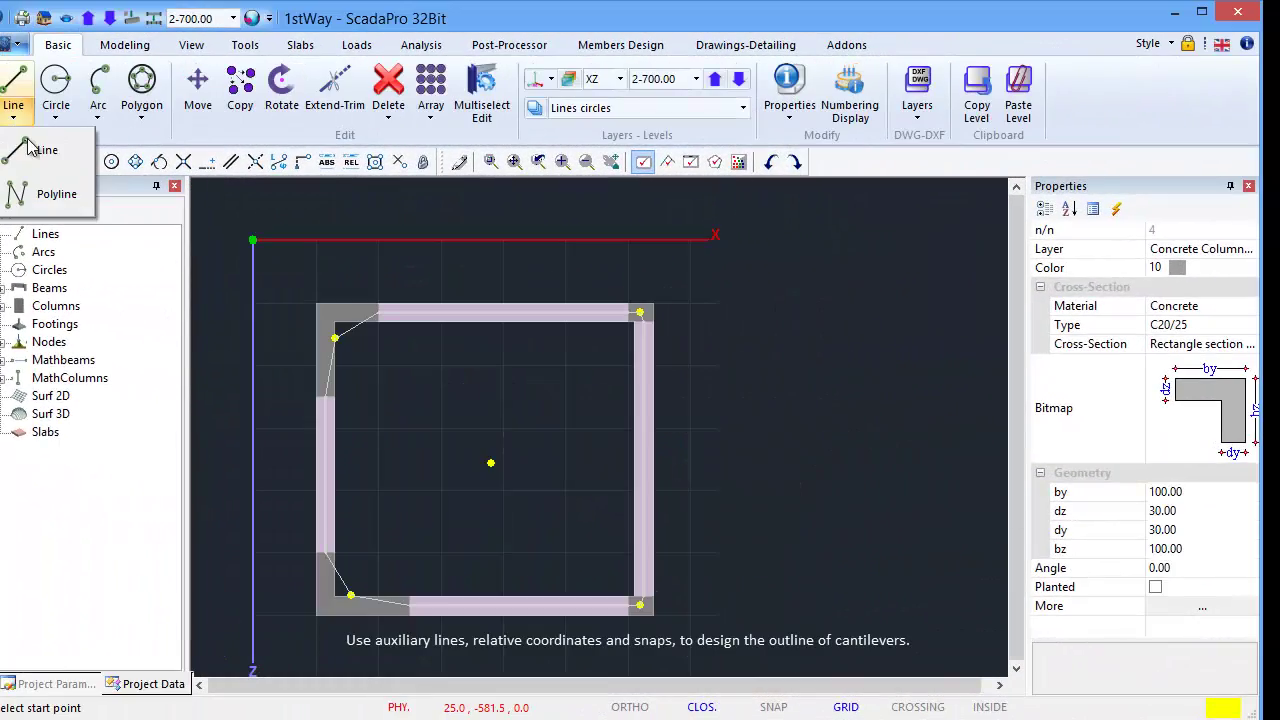
click(40, 150)
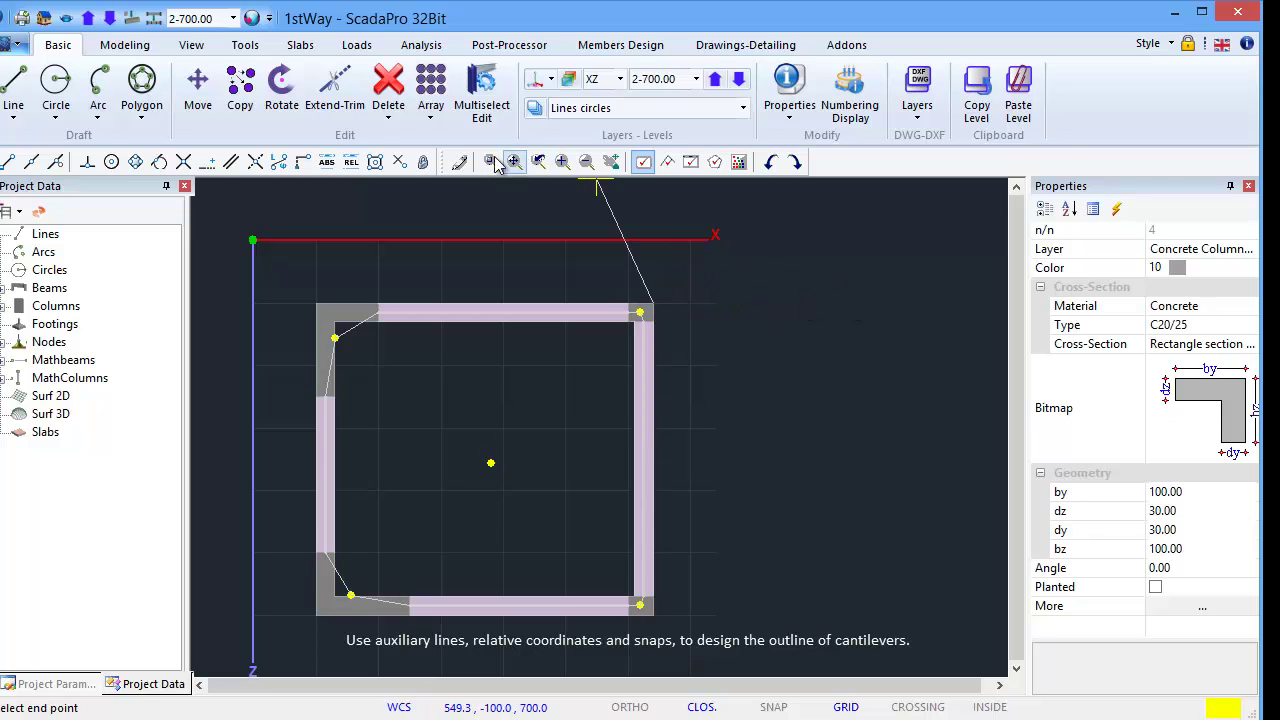
click(351, 163)
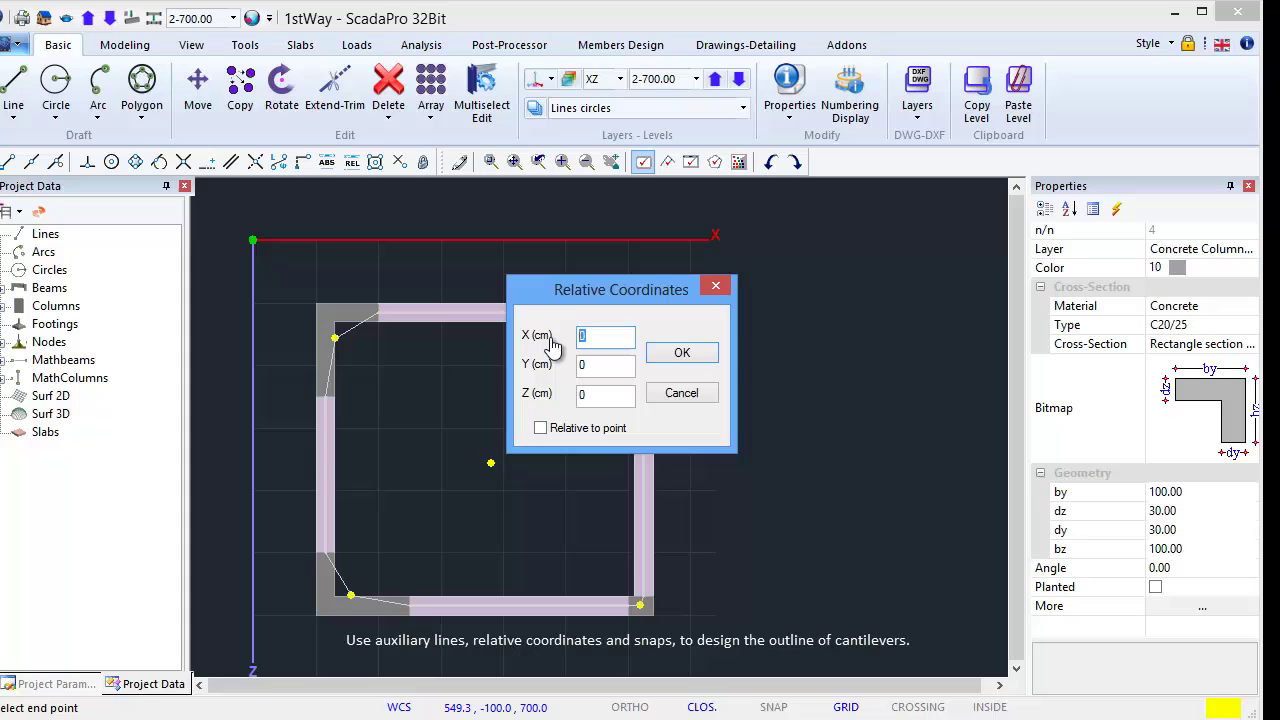
click(683, 360)
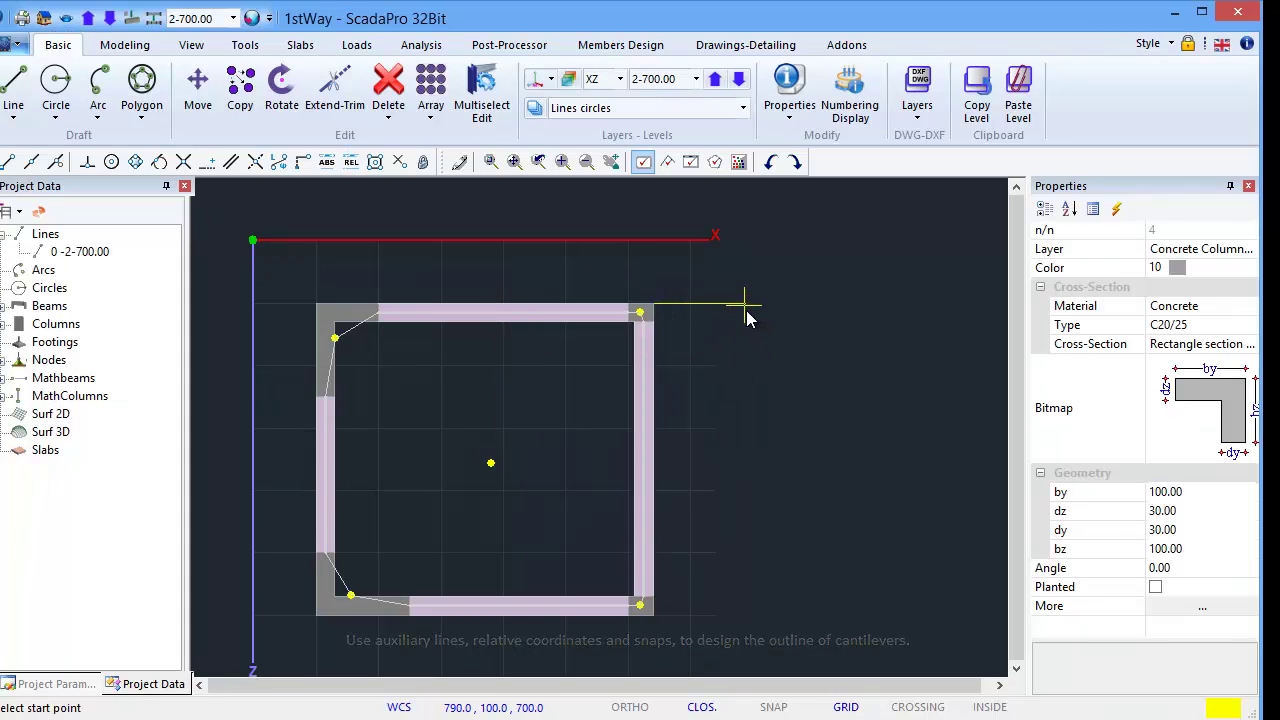
click(745, 306)
click(746, 491)
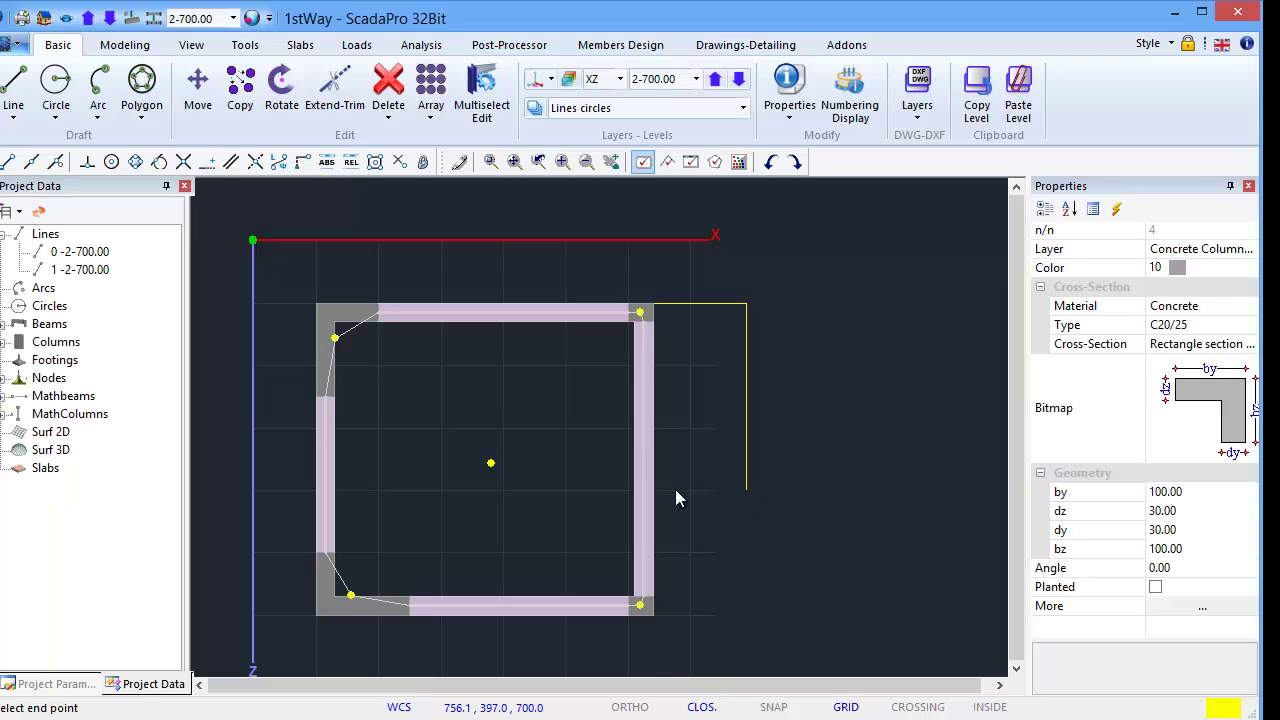
click(655, 499)
Step: Run Slabs > Identification > Overall to recognise all slabs, including the cantilever
click(300, 46)
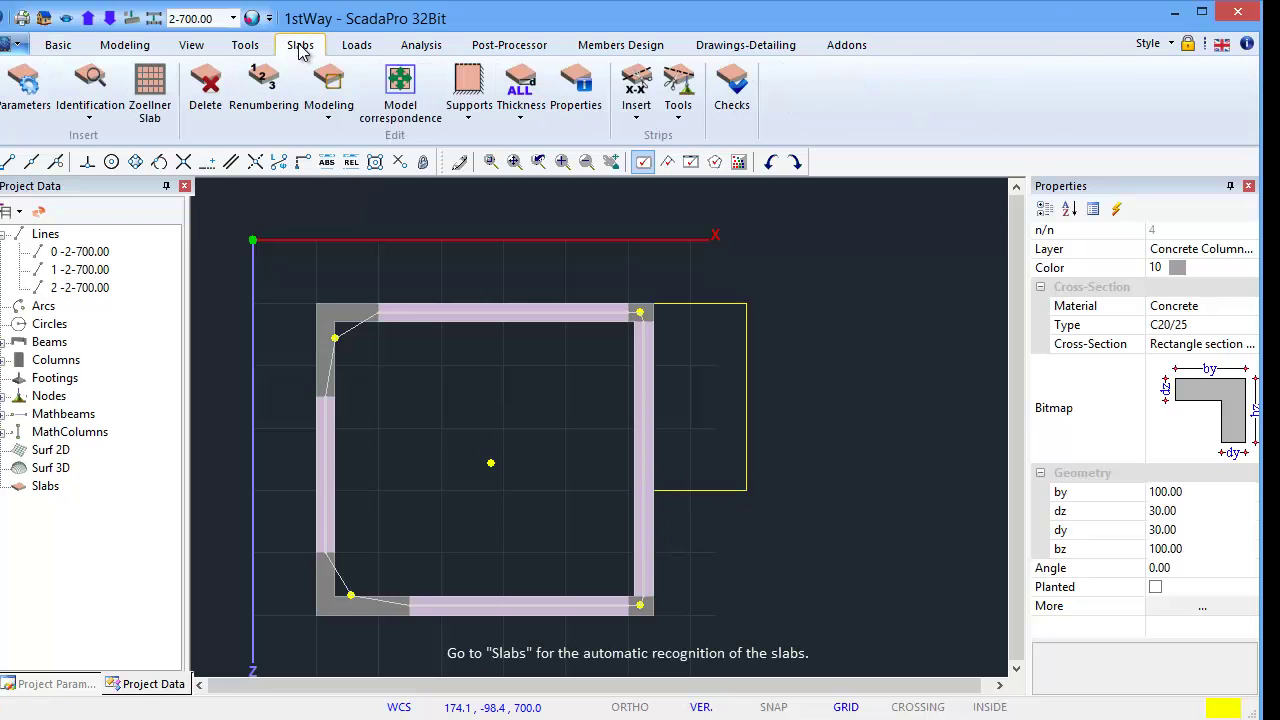
click(90, 110)
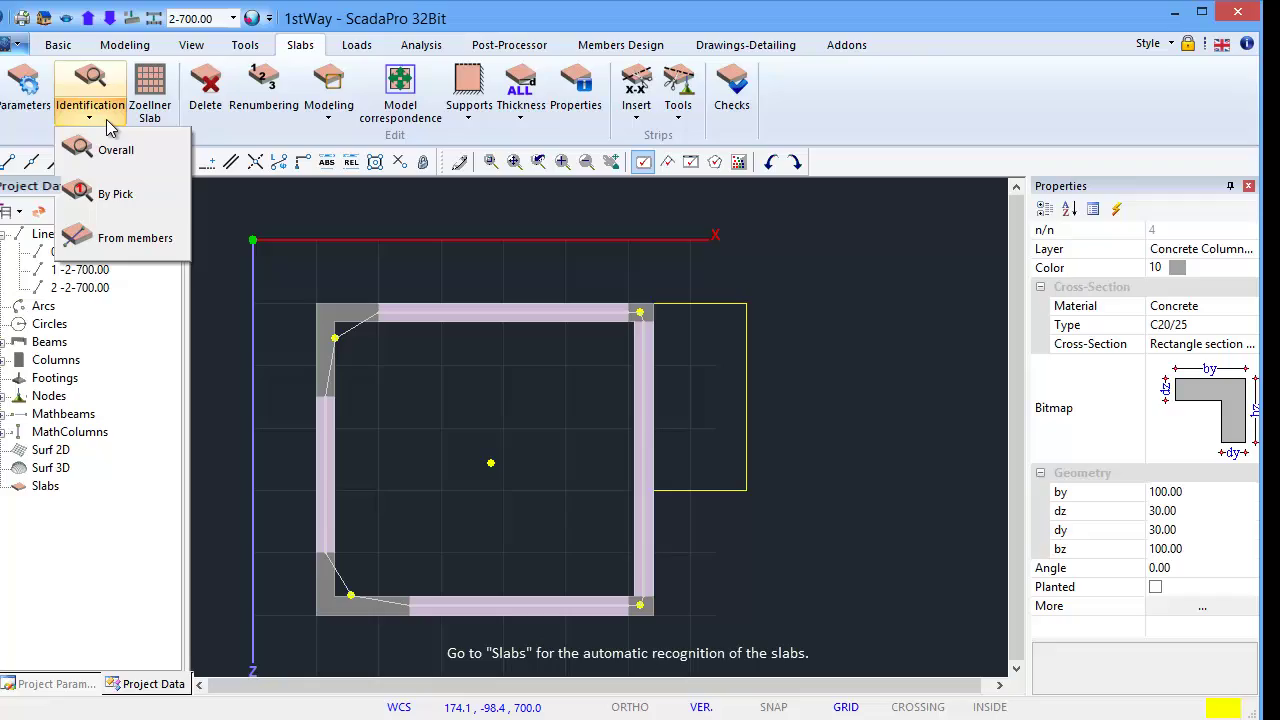
click(112, 155)
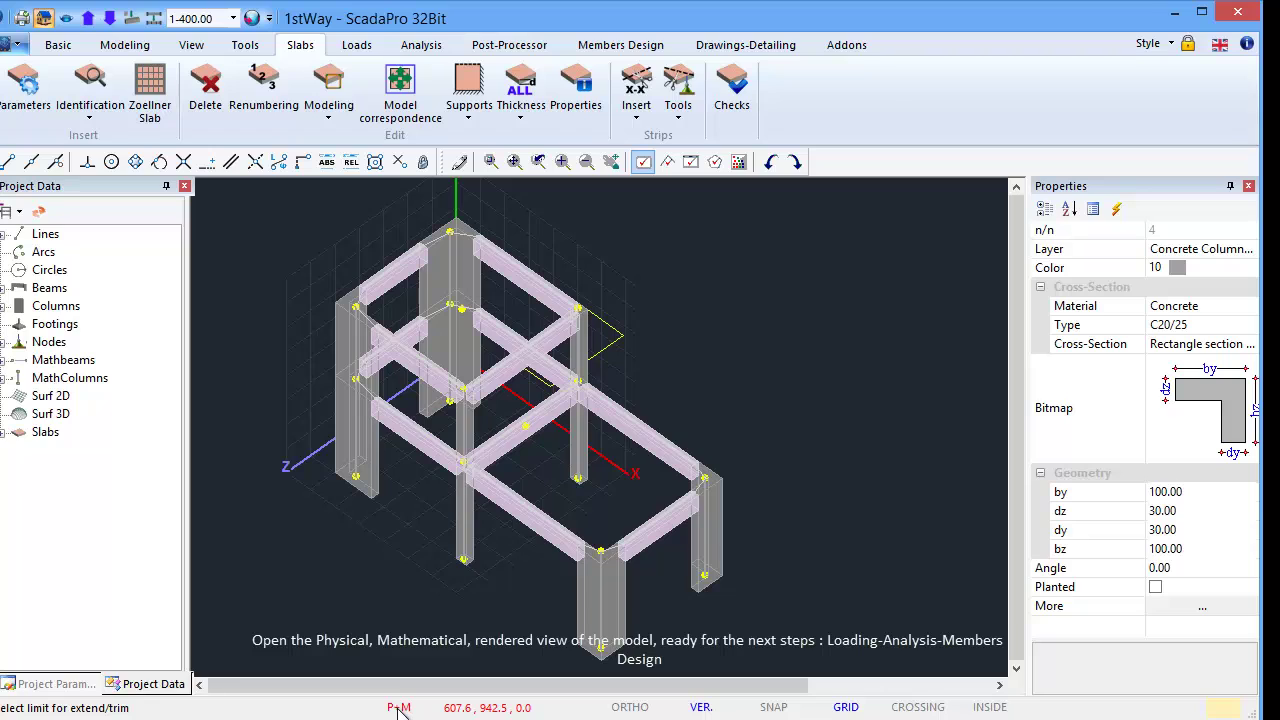
Step: Toggle the mathematical/physical display and orbit the rendered frame with slabs to a side view
click(398, 707)
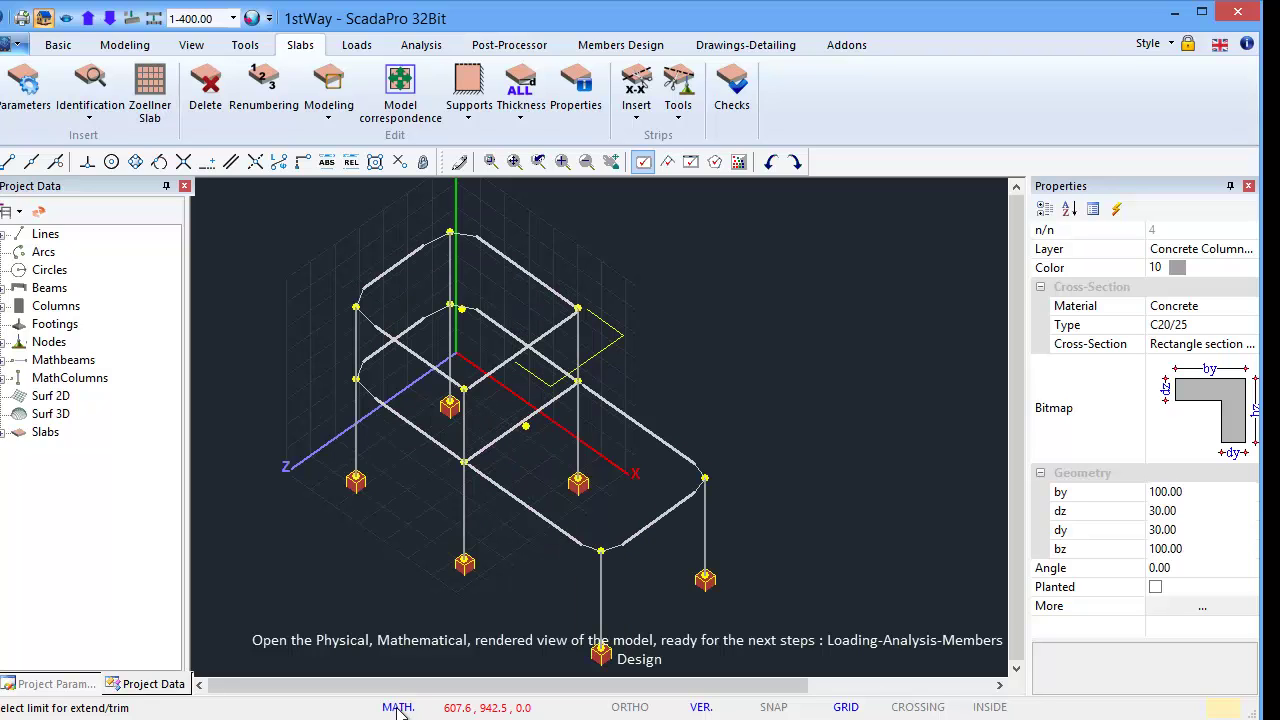
click(398, 707)
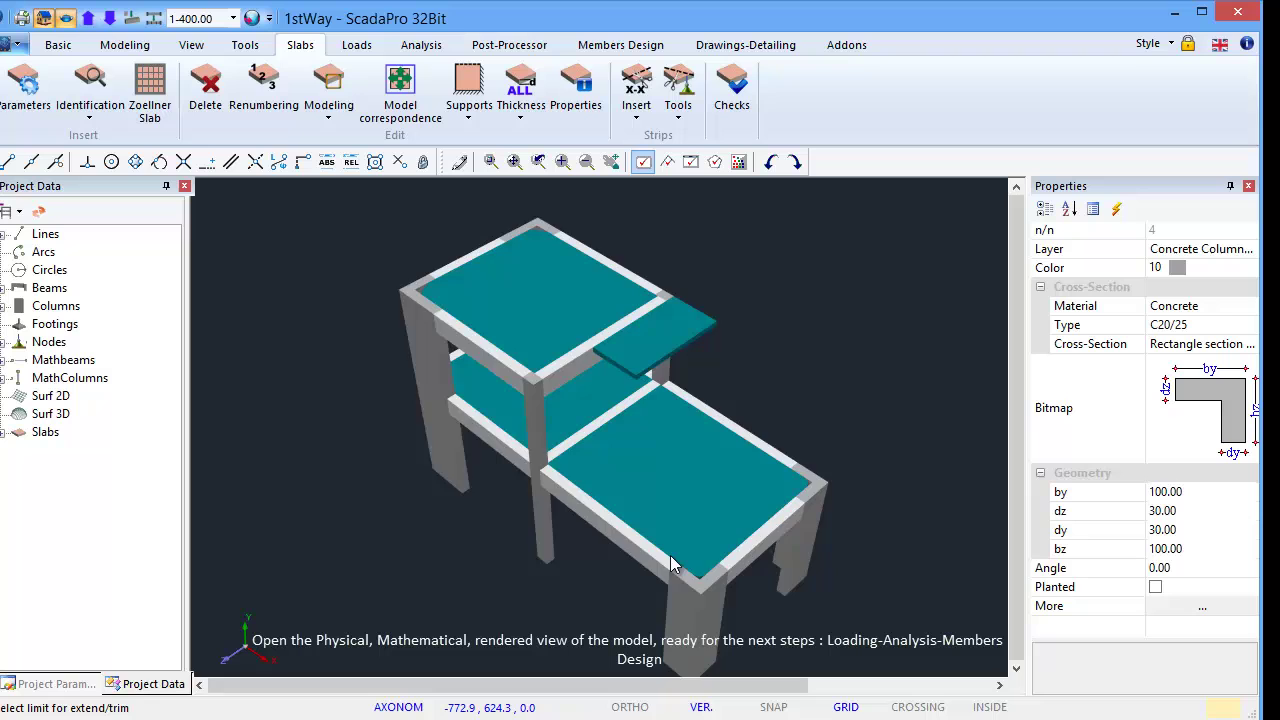
middle_drag(670, 556, 801, 512)
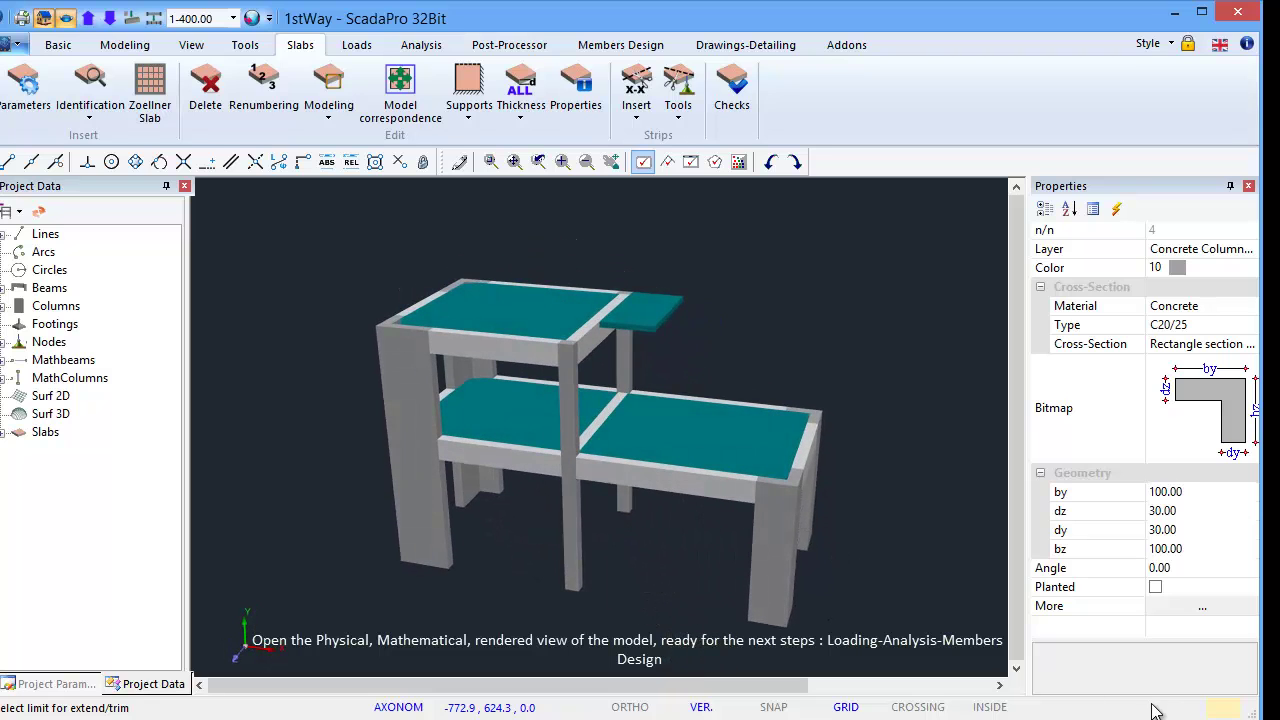